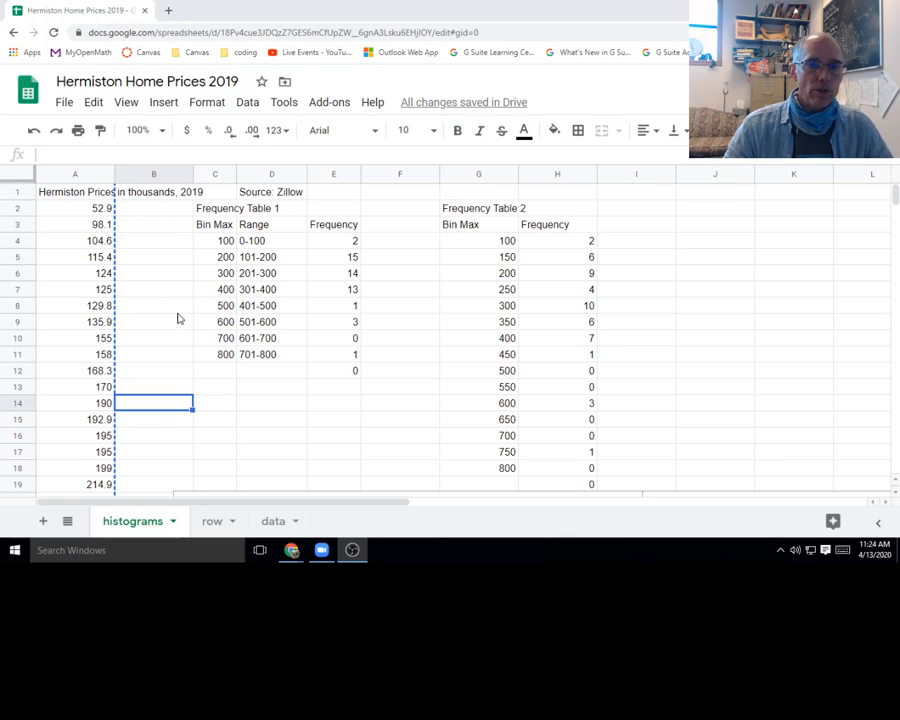
Step: Examine the home prices in column A and the bin maximums and frequencies in Frequency Table 2
click(101, 207)
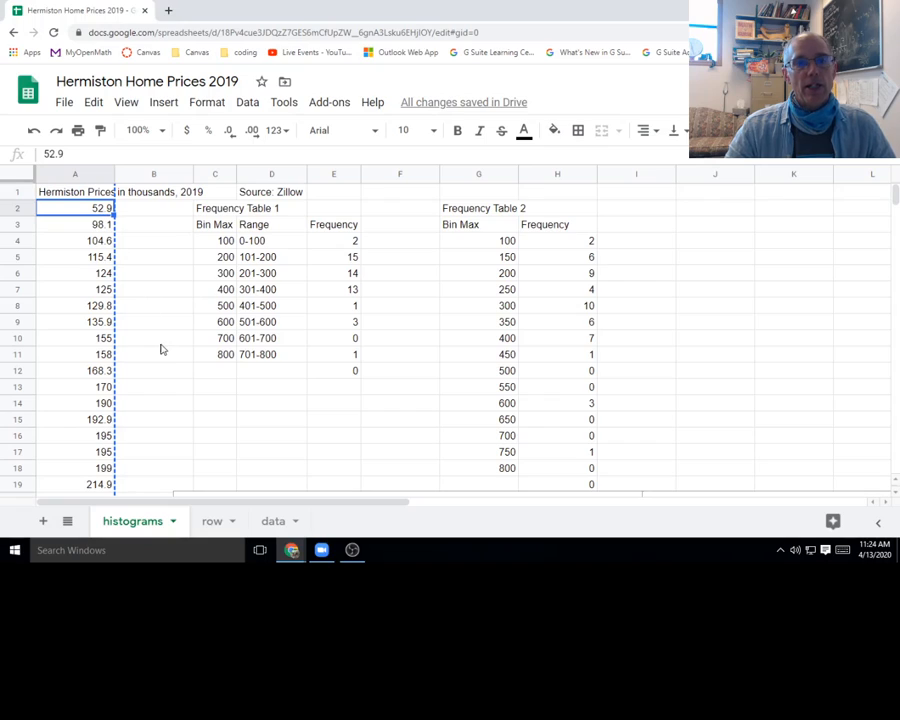
click(230, 212)
click(476, 212)
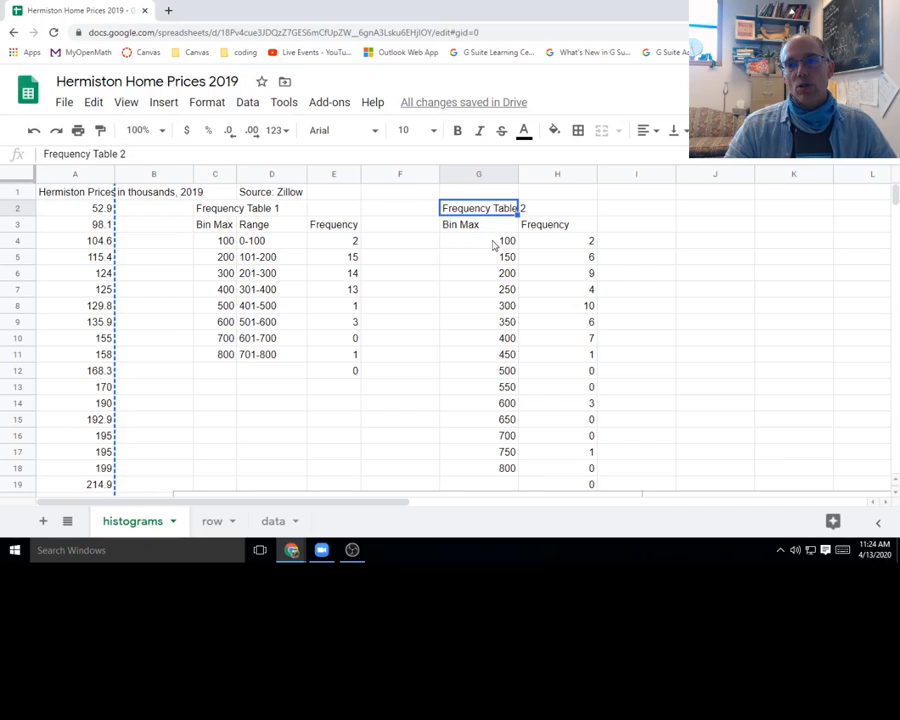
click(493, 245)
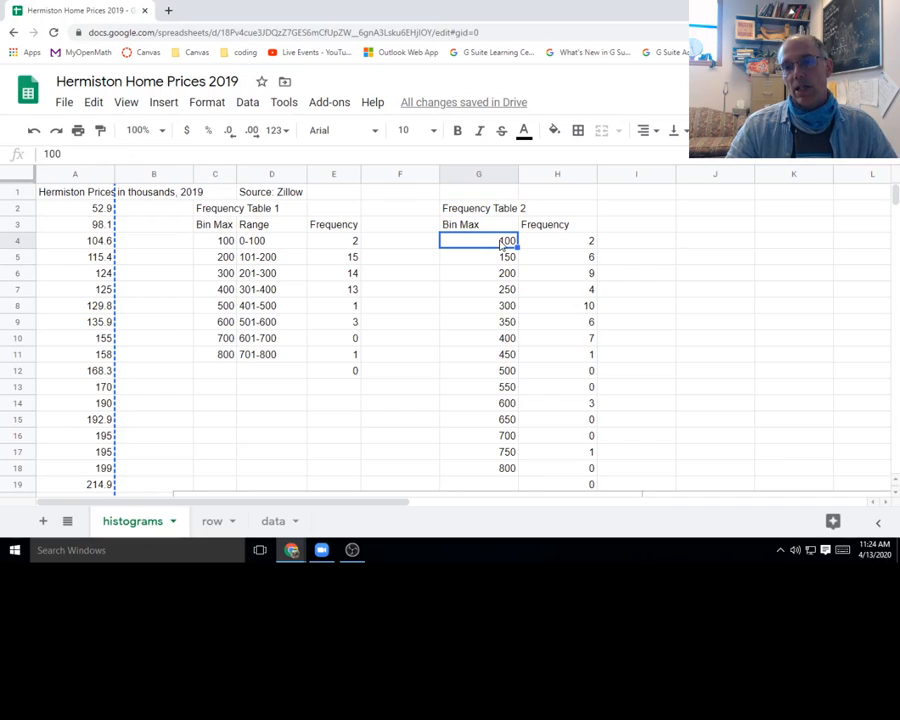
click(505, 258)
click(507, 276)
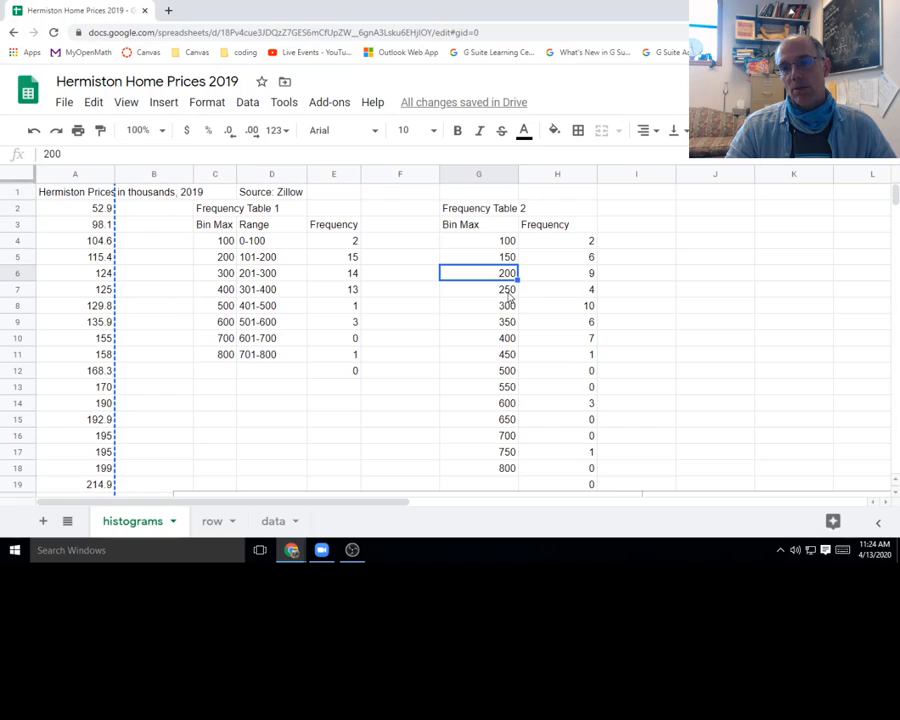
click(508, 292)
drag(555, 242, 552, 475)
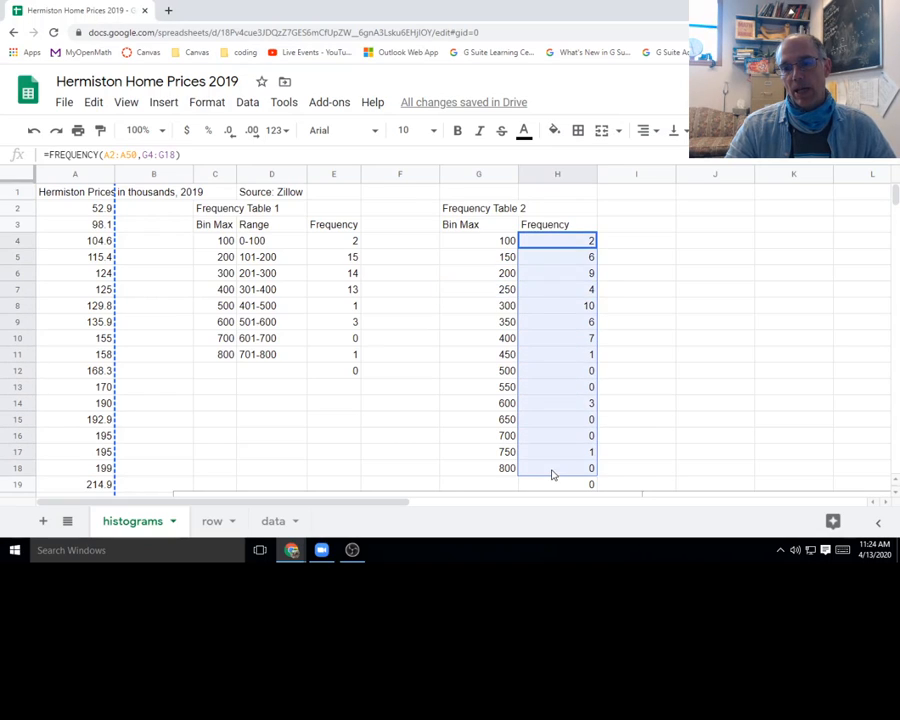
click(497, 246)
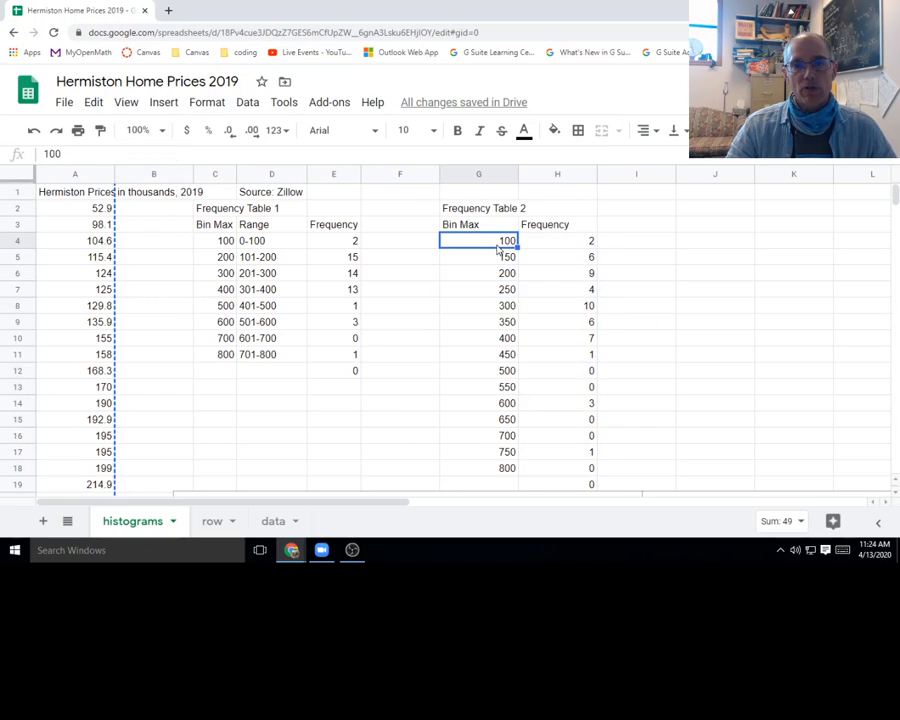
Step: Examine the bin maximums and price ranges in Frequency Table 1
click(226, 243)
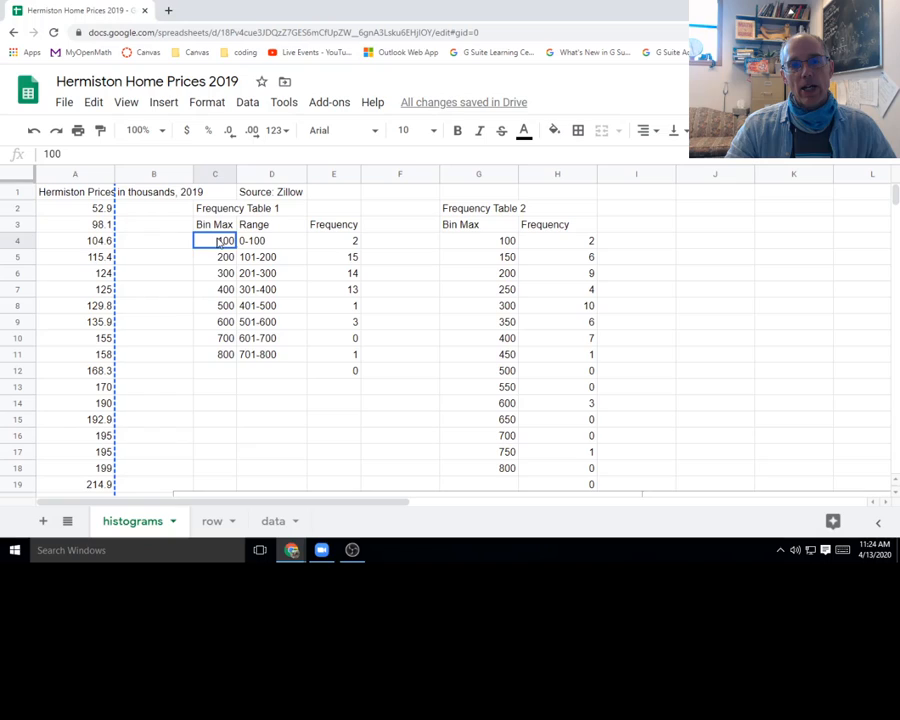
click(277, 246)
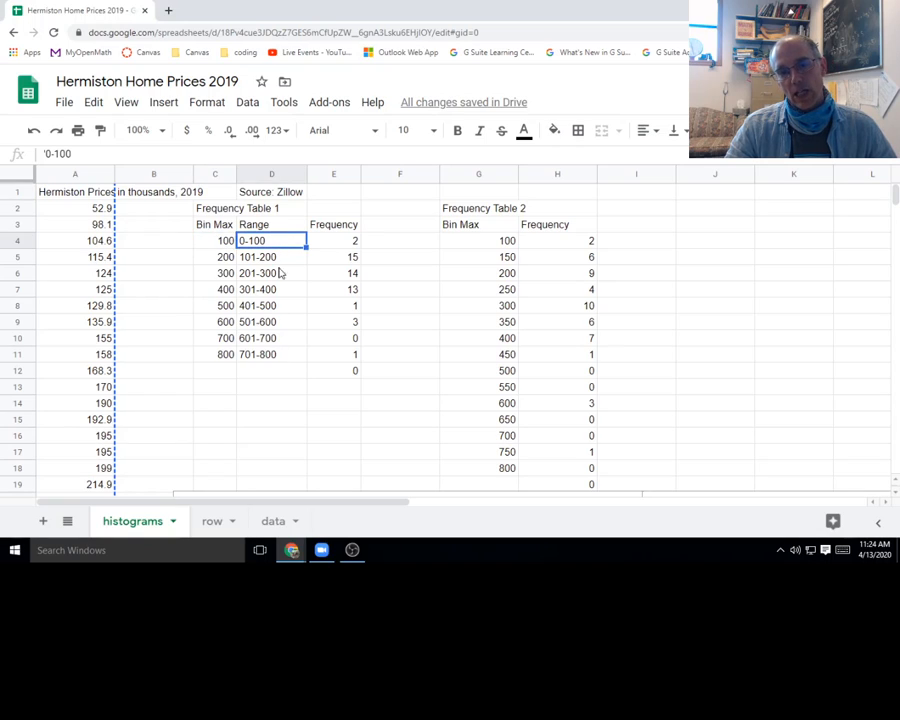
click(257, 258)
click(257, 274)
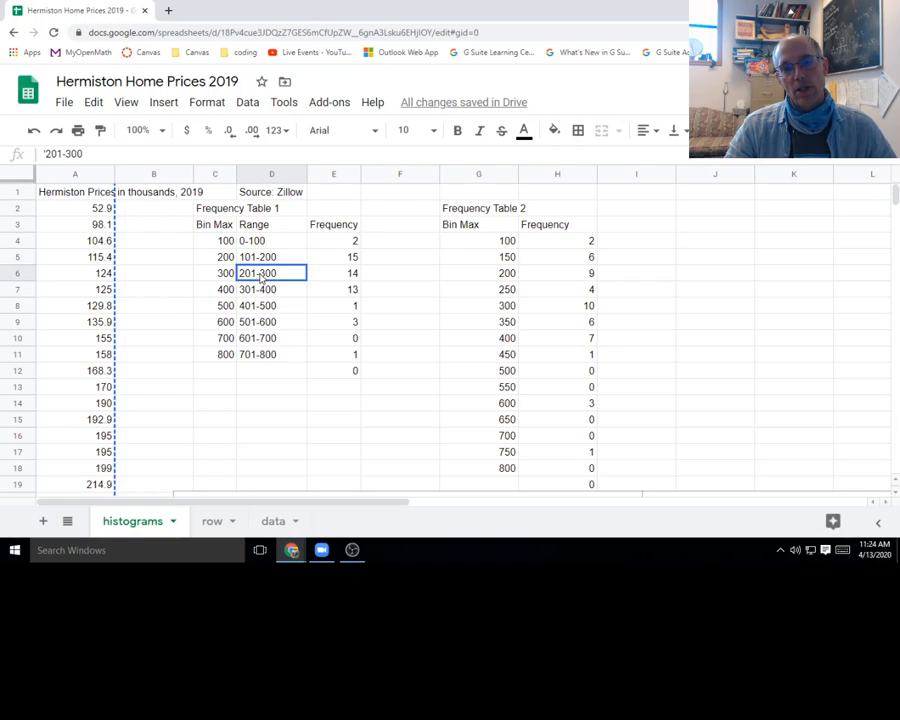
click(257, 291)
click(257, 307)
click(257, 323)
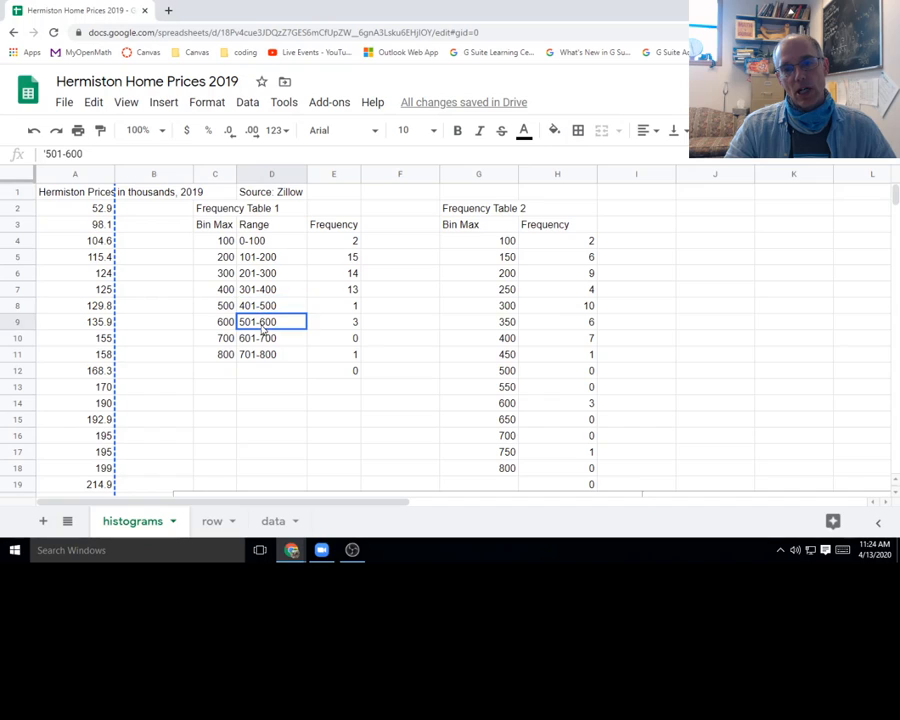
click(265, 340)
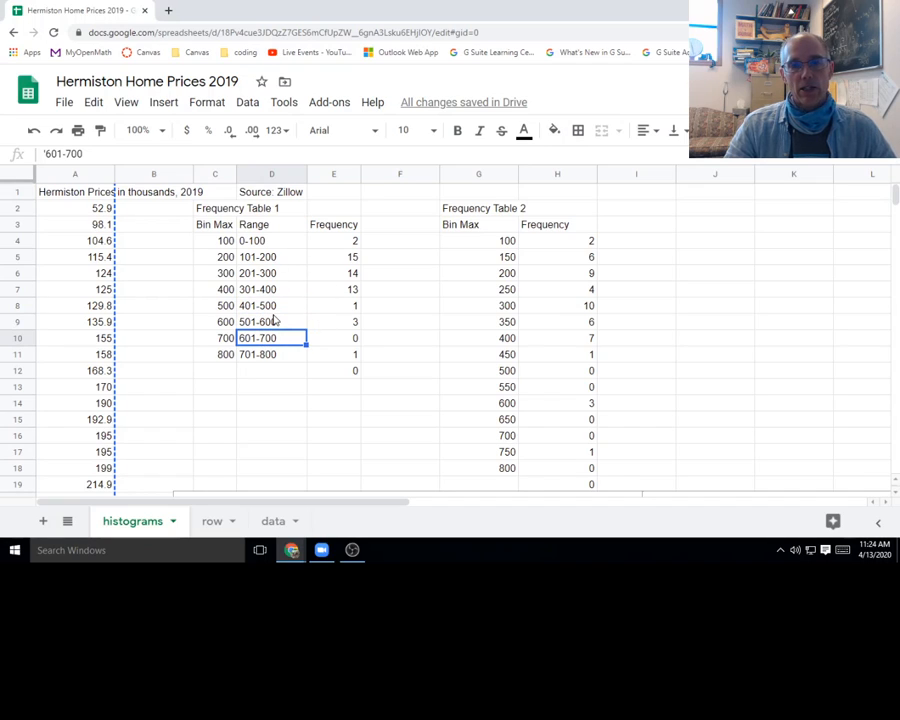
Step: Examine and compare the two 2019 Hermiston home price histograms below the frequency tables
scroll(537, 343, down, 7)
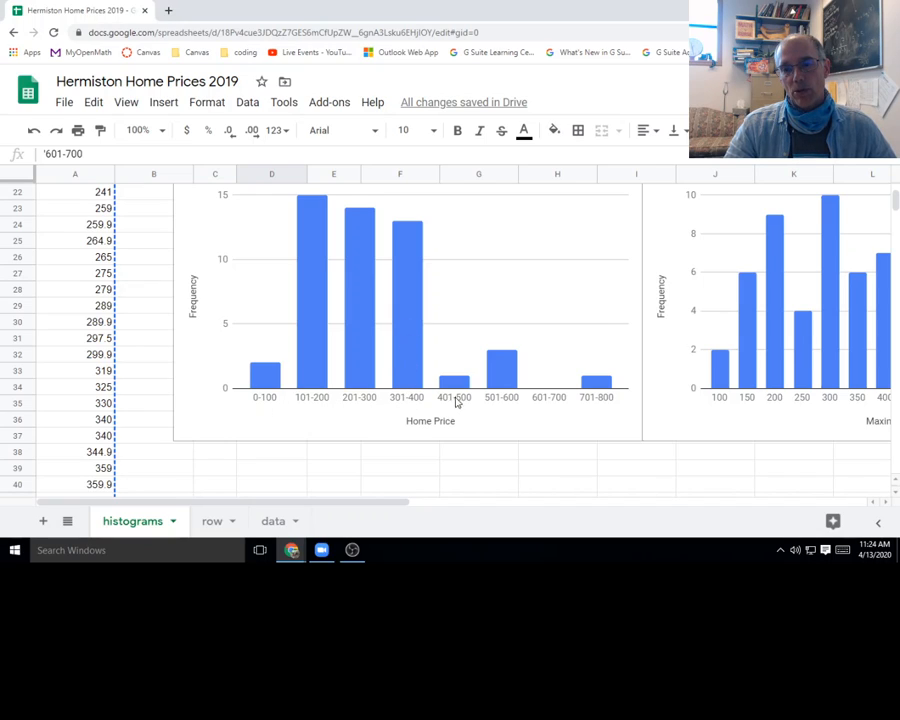
drag(377, 503, 530, 497)
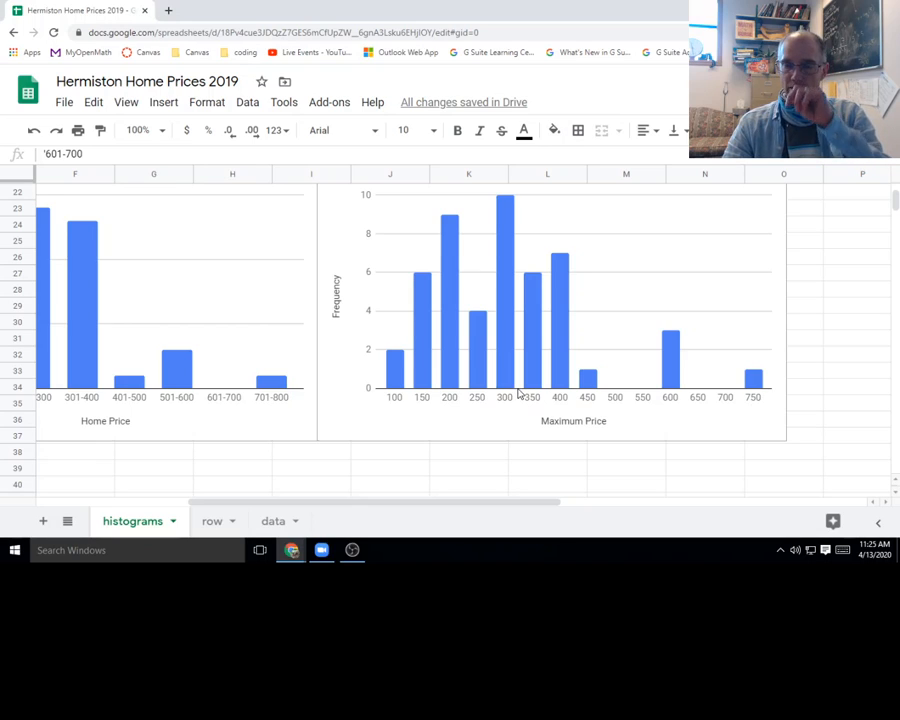
scroll(560, 376, up, 2)
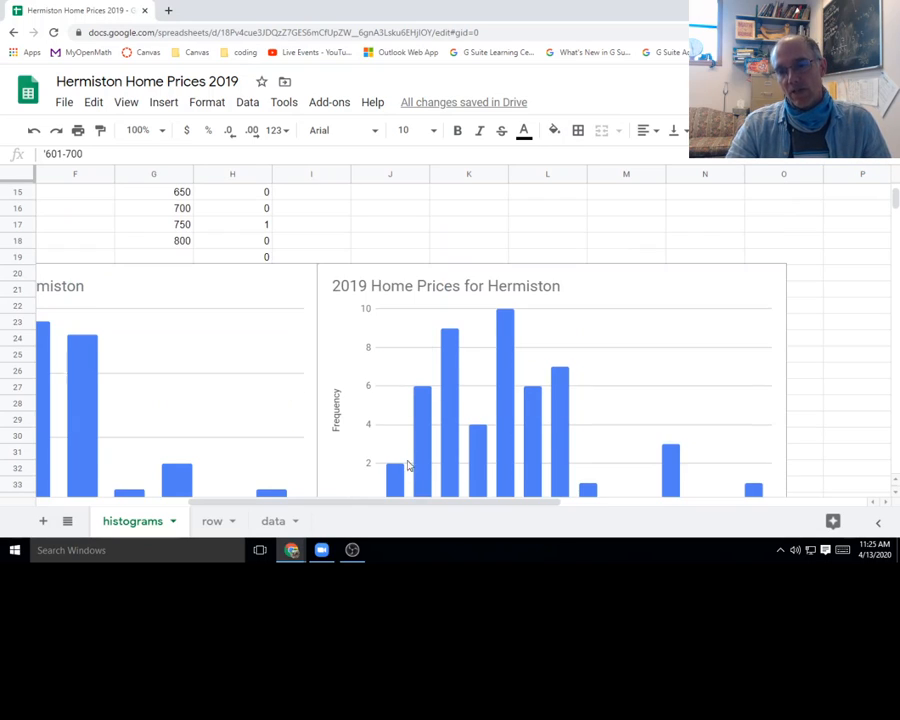
scroll(720, 440, down, 1)
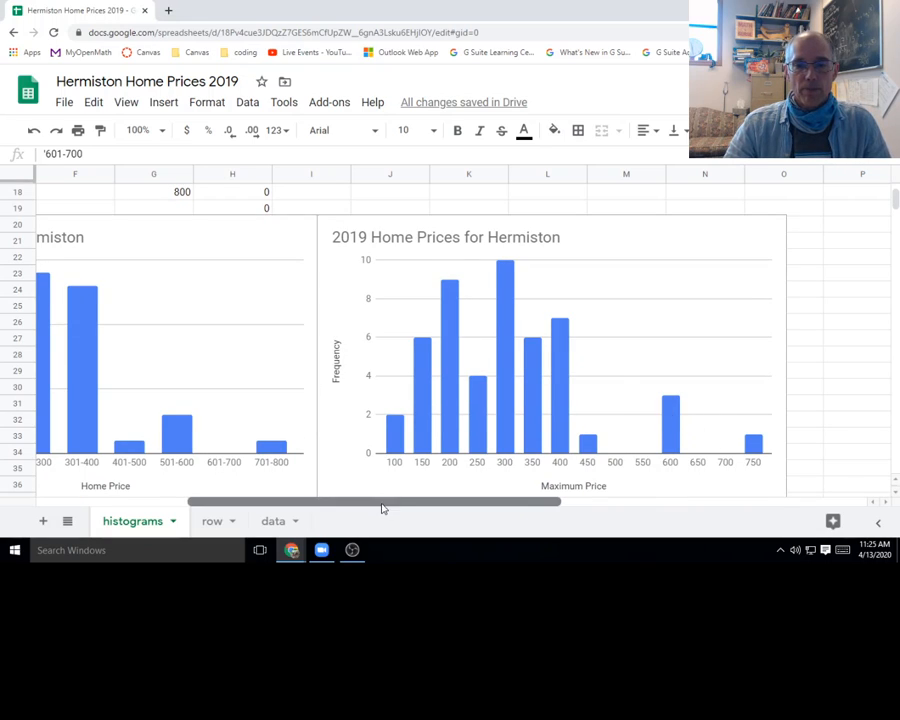
drag(381, 503, 291, 508)
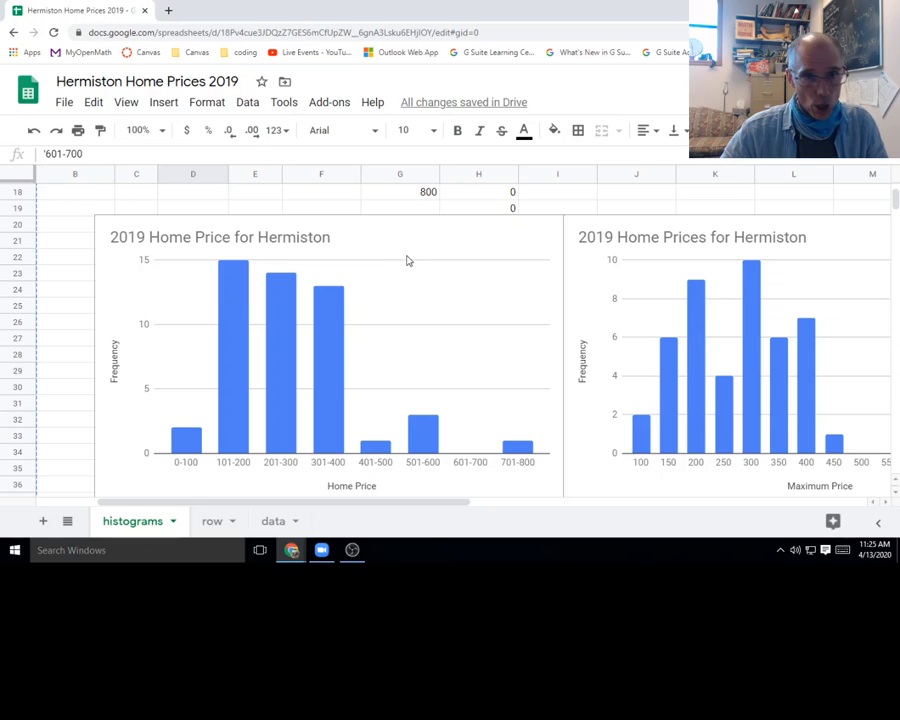
Step: Search Google for statkey in a new browser tab and open the StatKey - Lock5 site
click(168, 10)
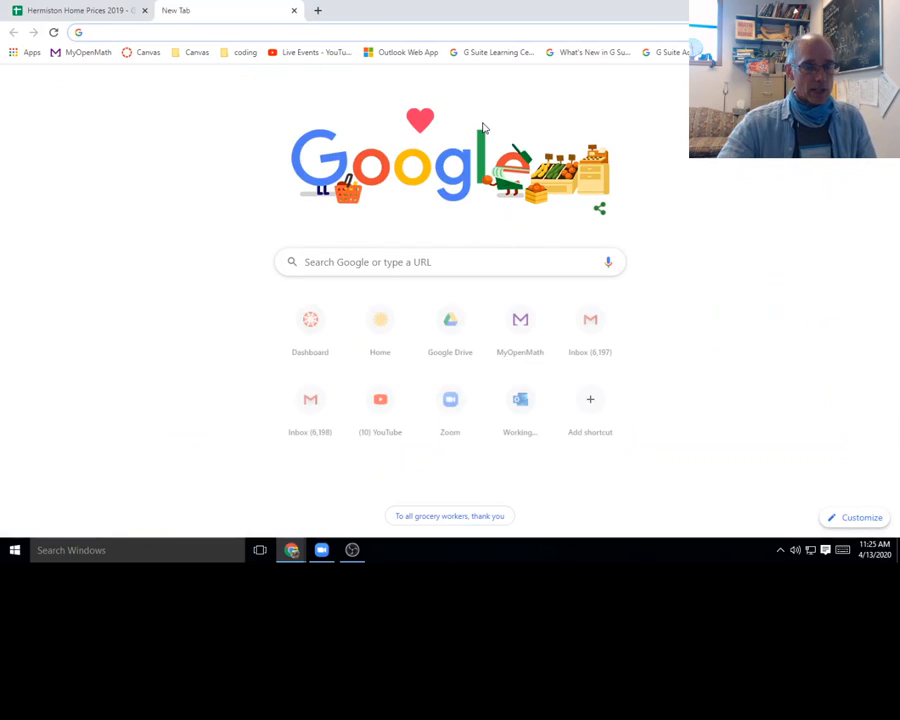
text(sta)
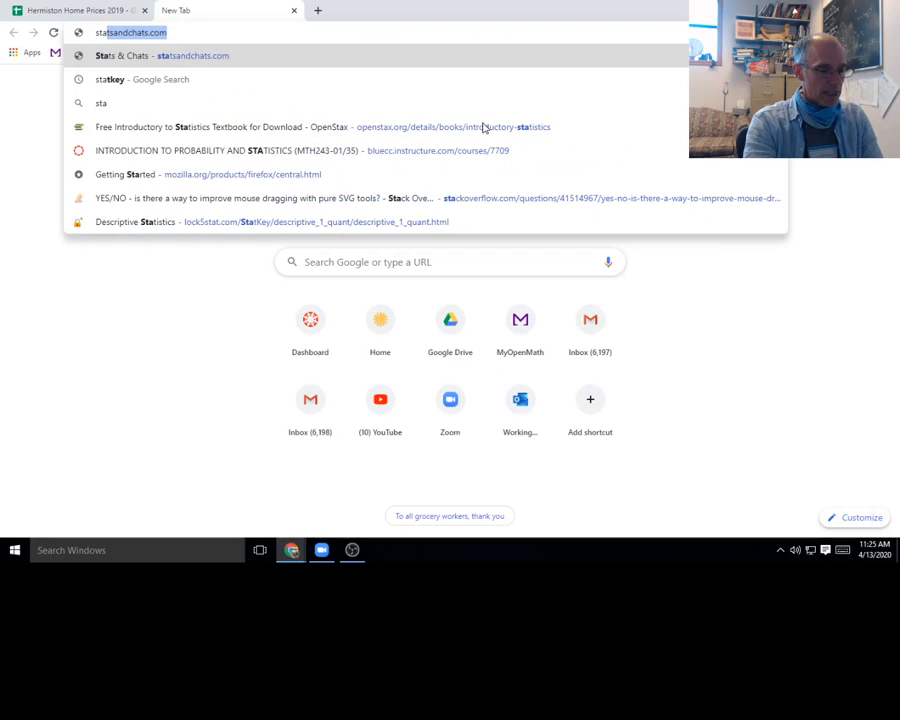
text(t)
key(Down)
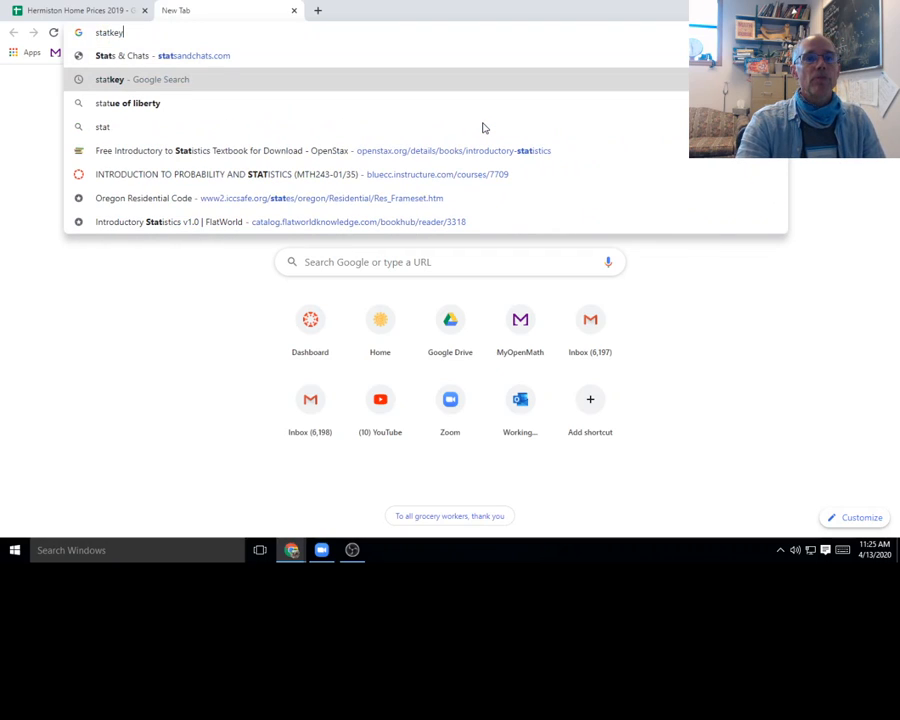
key(Return)
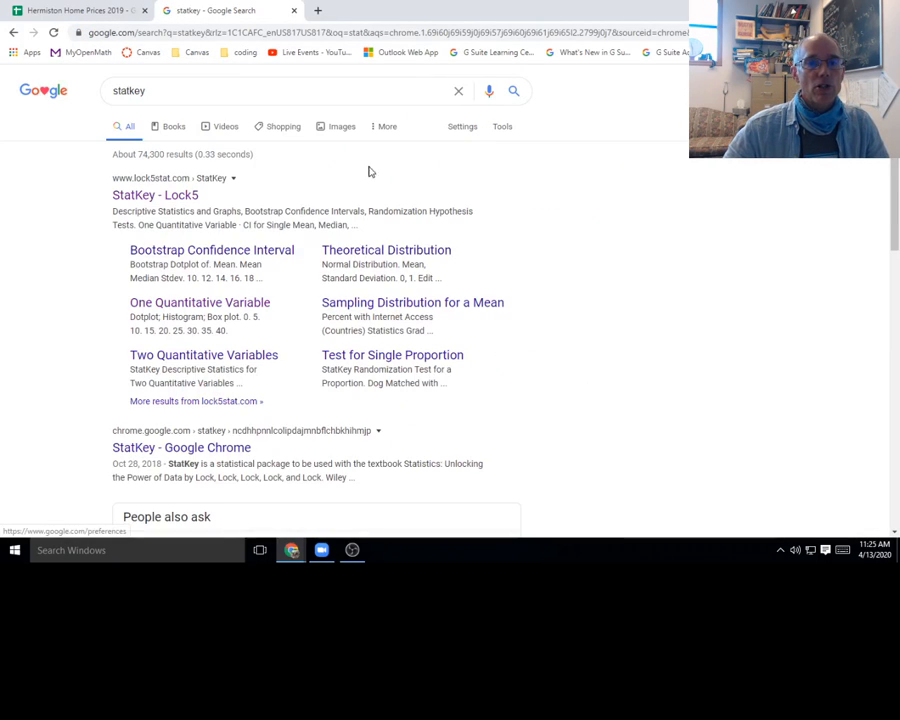
click(160, 199)
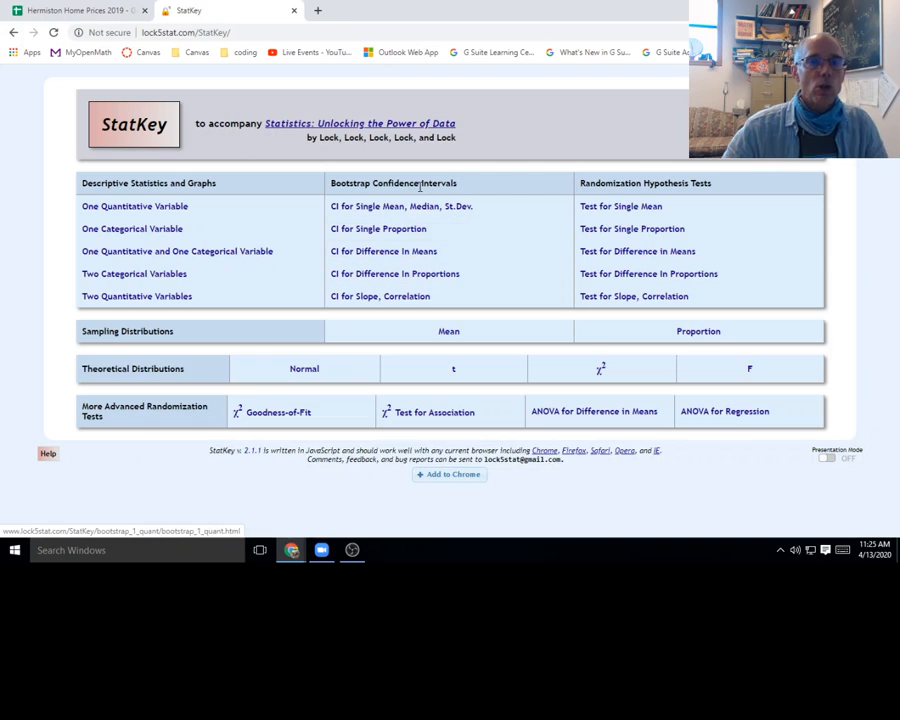
Step: Enlarge the StatKey page to 125% and open the descriptive statistics for One Quantitative Variable
key(ctrl+plus)
key(ctrl+plus)
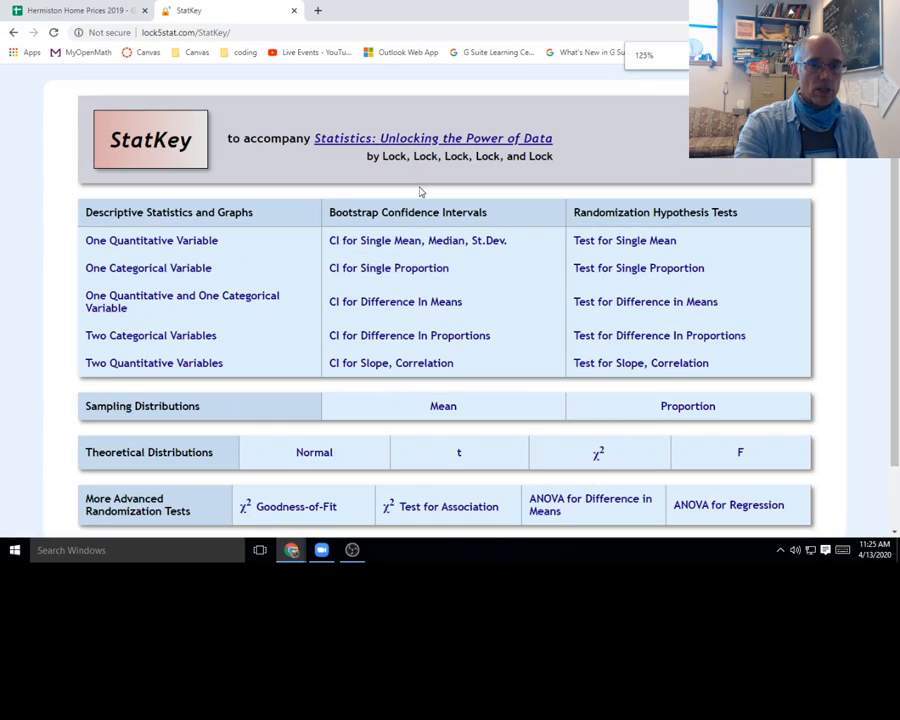
click(161, 241)
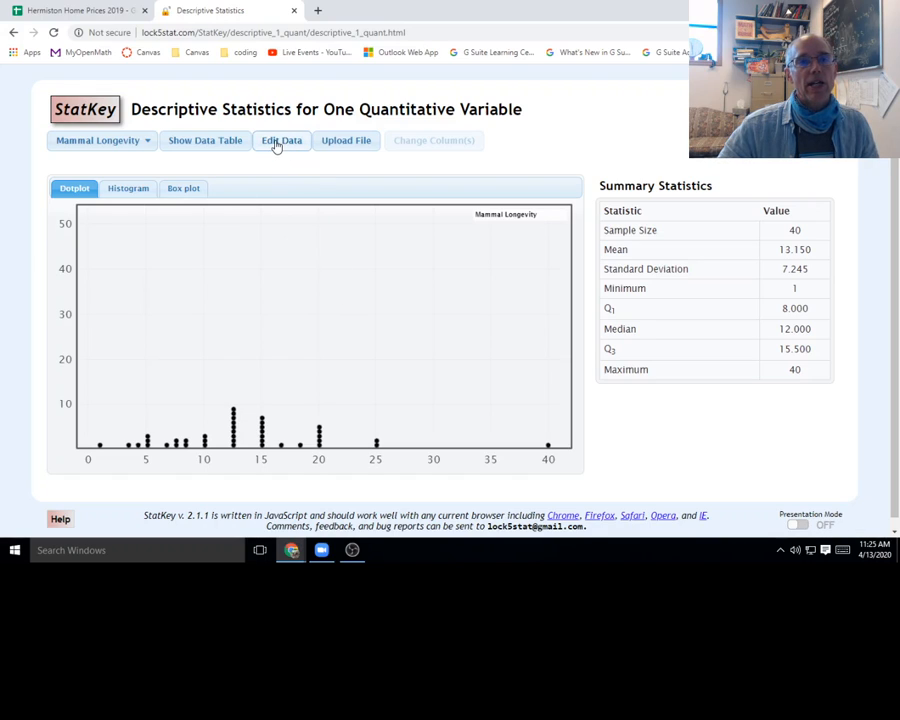
Step: Return to the Hermiston Home Prices 2019 spreadsheet and copy the price column with its header, A1:A50
click(66, 12)
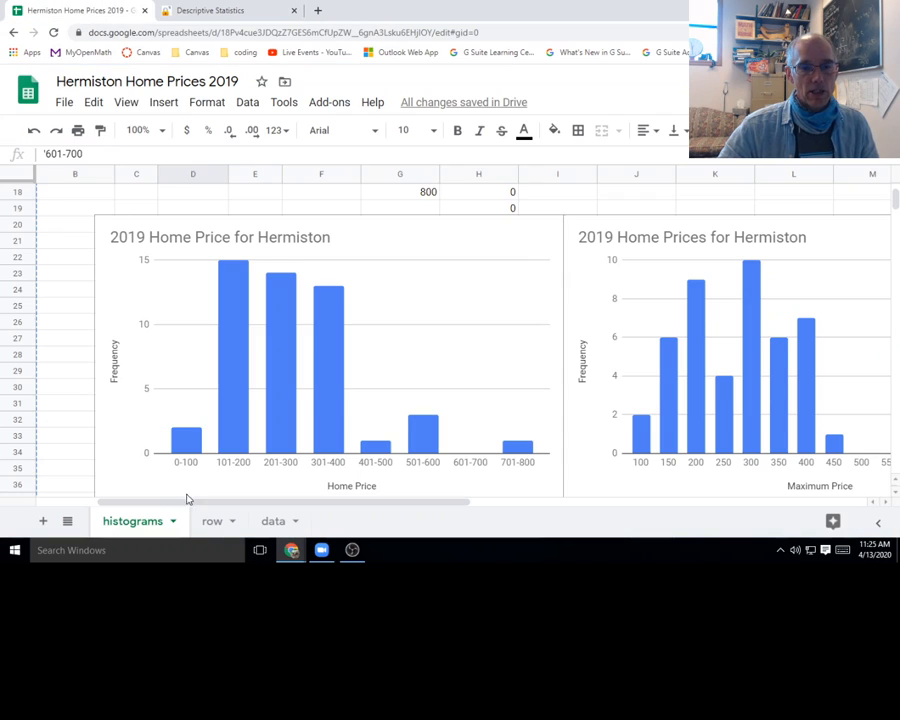
drag(274, 507, 144, 506)
scroll(114, 330, up, 6)
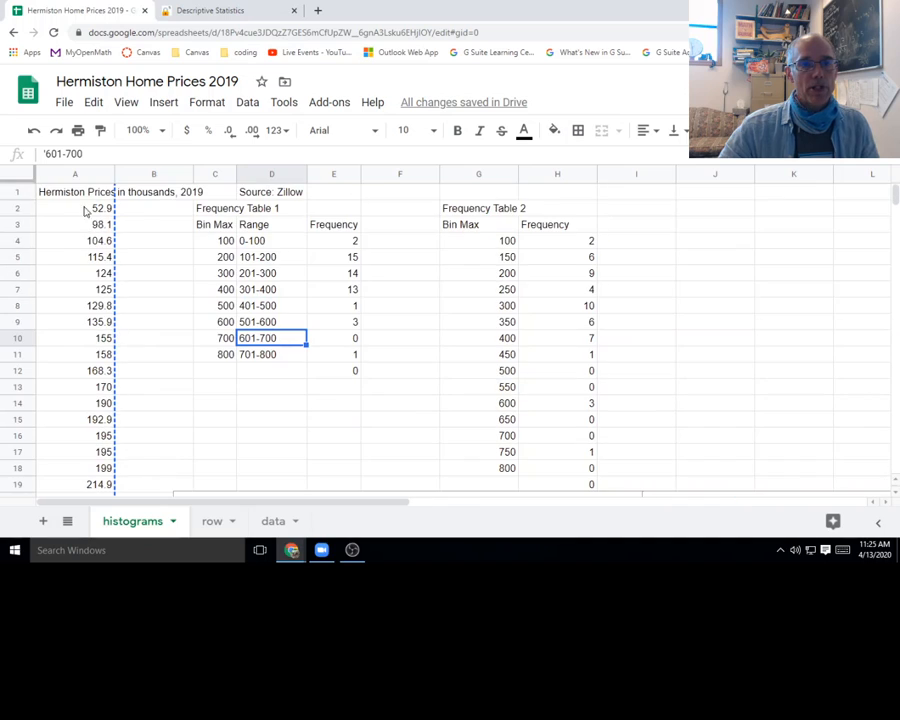
click(87, 196)
key(ctrl+shift+Down)
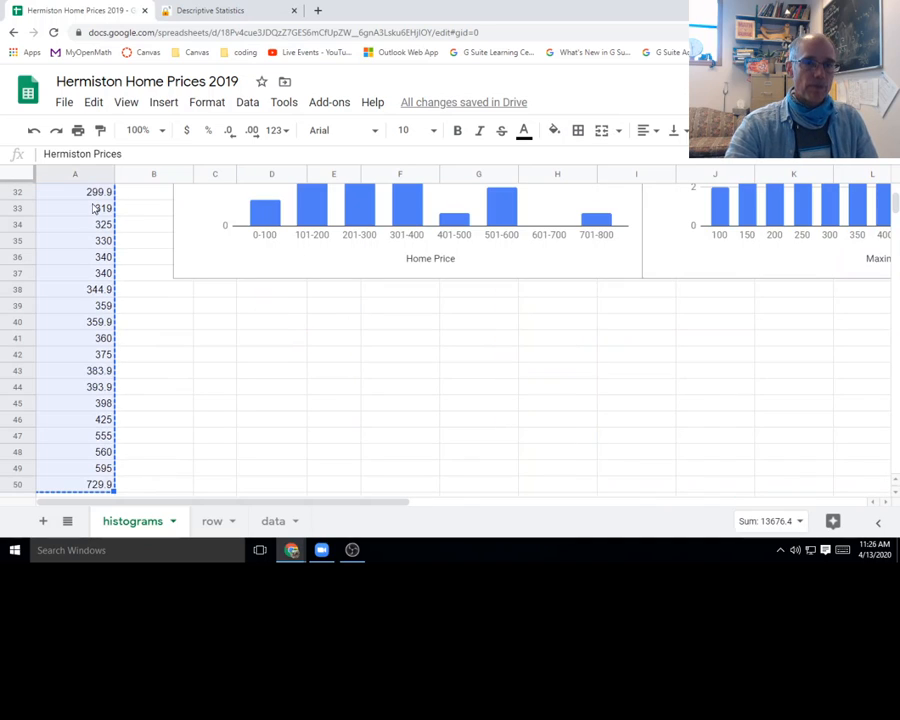
Step: Replace StatKey's sample data with the copied Hermiston prices, with the first column not an identifier and the header row option kept on
click(206, 12)
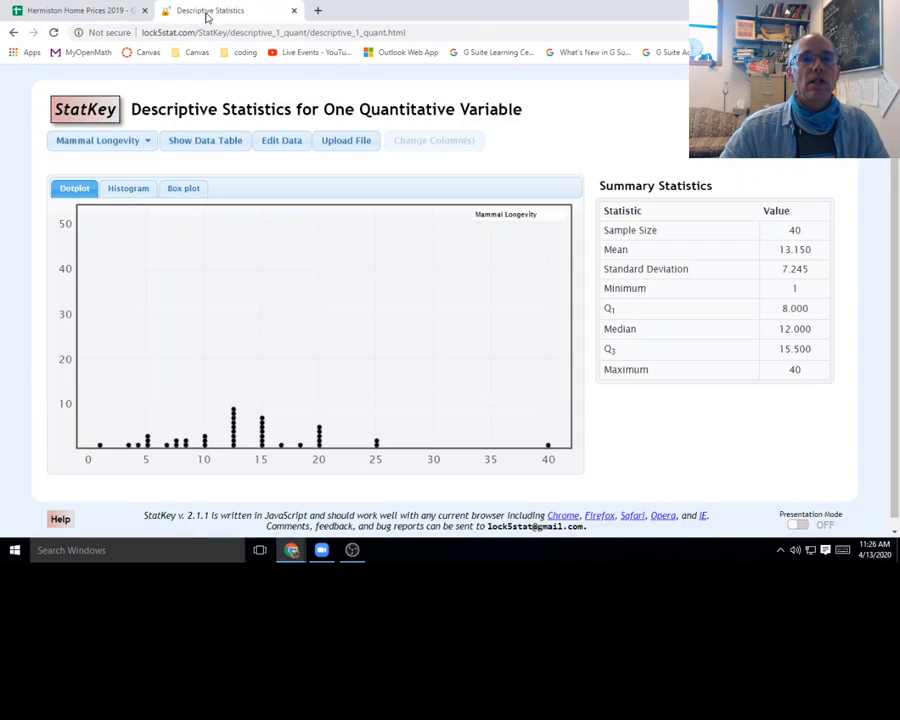
click(278, 142)
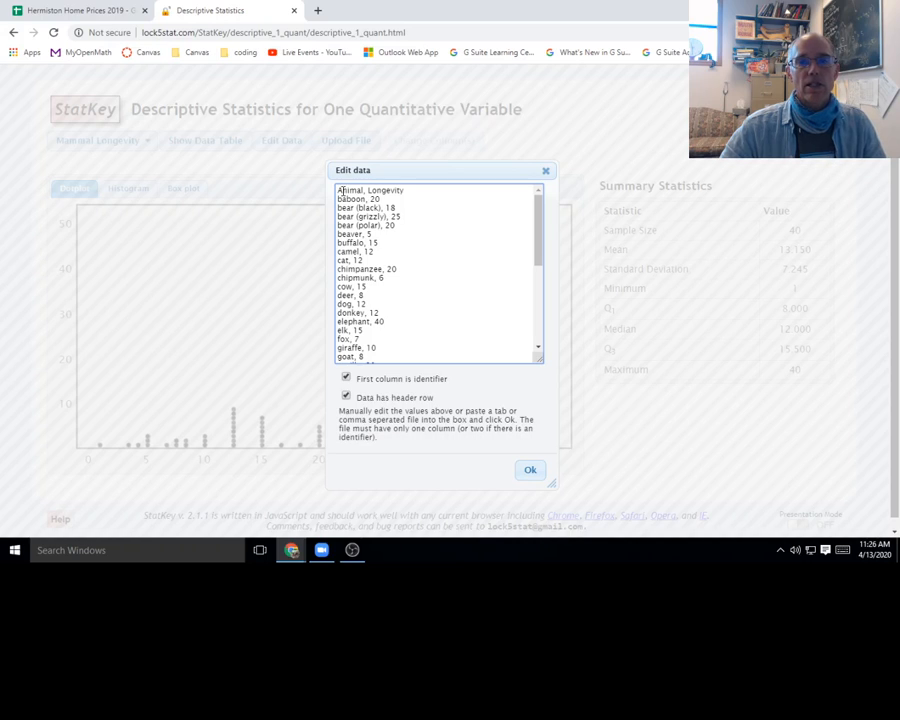
drag(337, 190, 405, 376)
key(BackSpace)
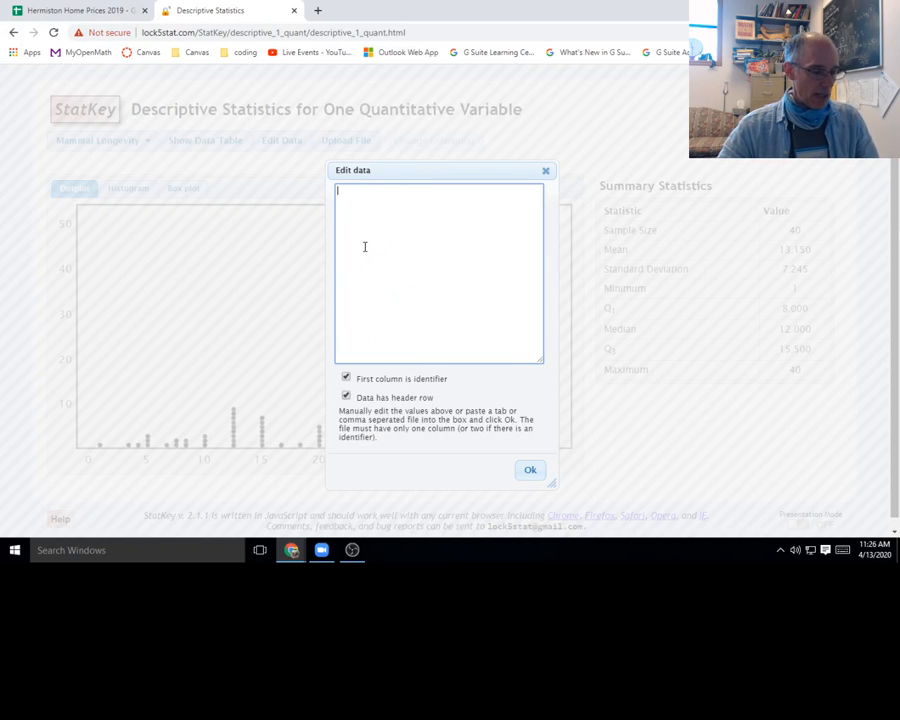
key(ctrl+v)
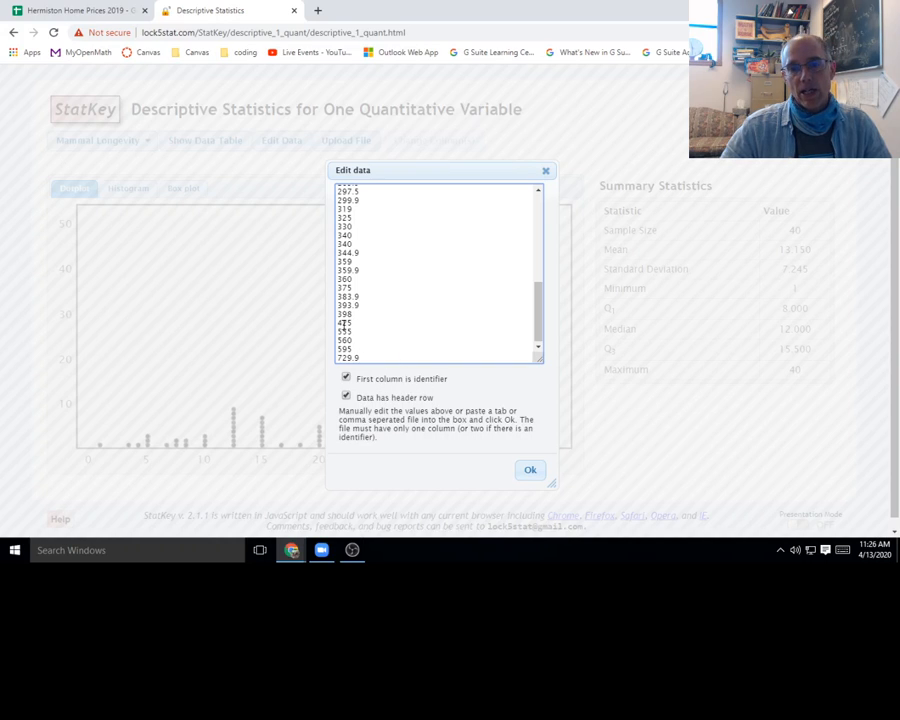
click(346, 379)
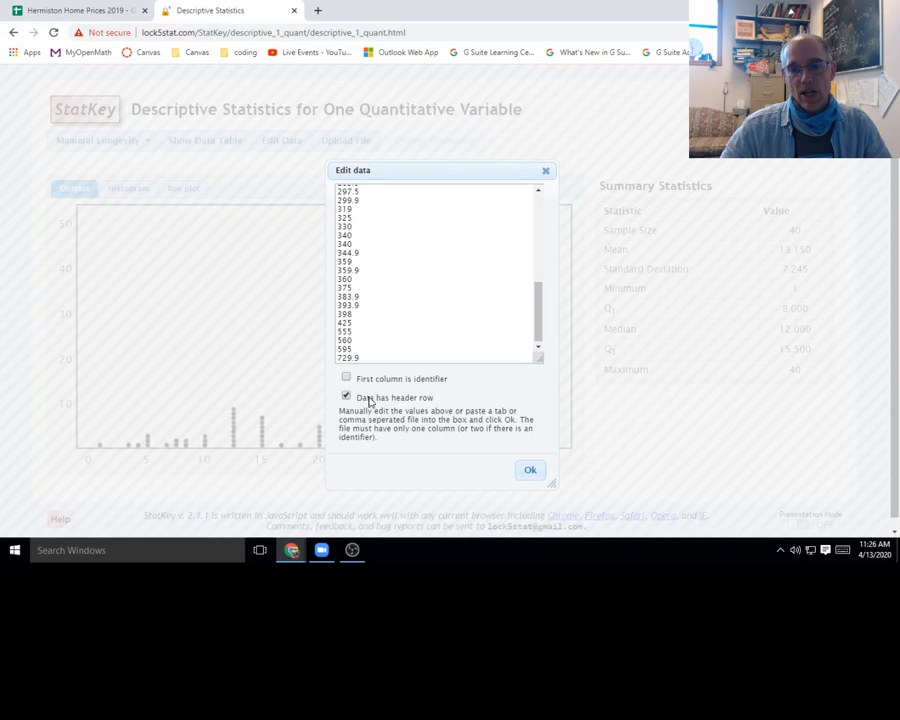
drag(538, 328, 495, 217)
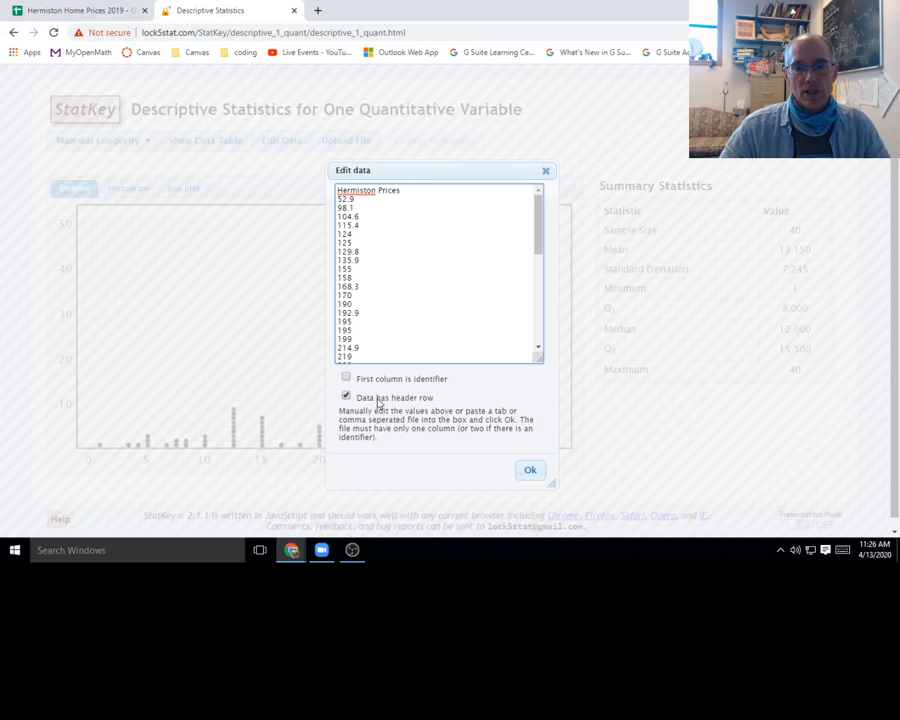
click(530, 473)
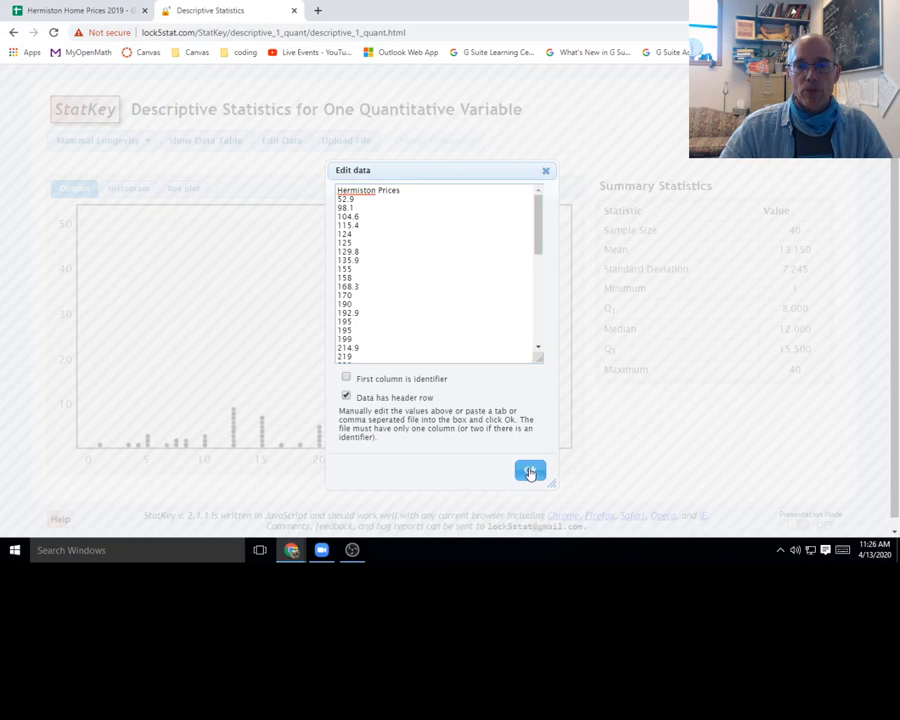
Step: Display the Hermiston prices as a box plot and inspect its whiskers and outliers
click(185, 191)
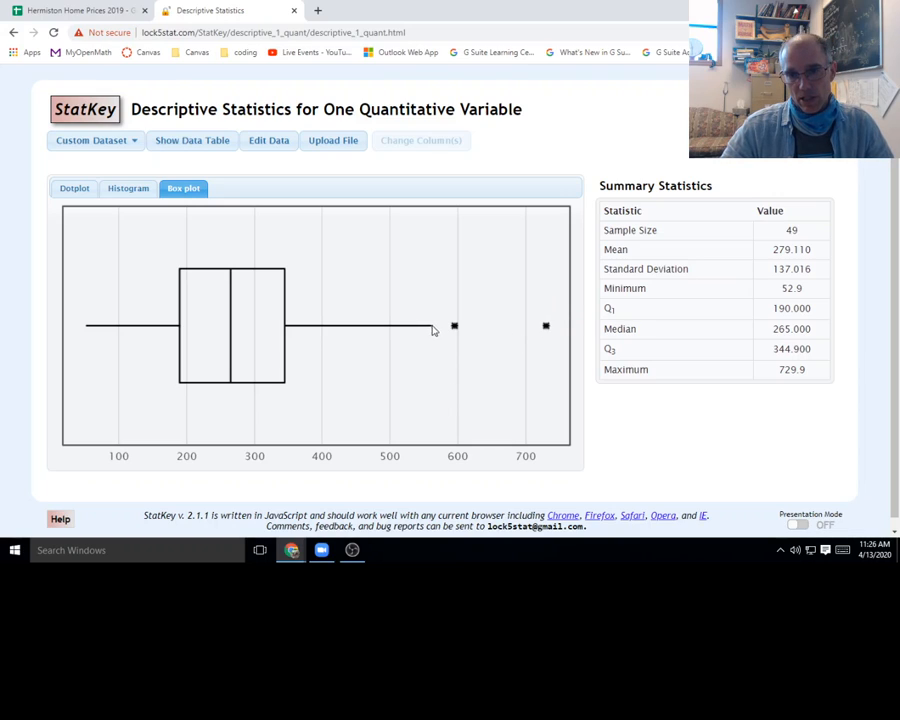
mouse_move(548, 329)
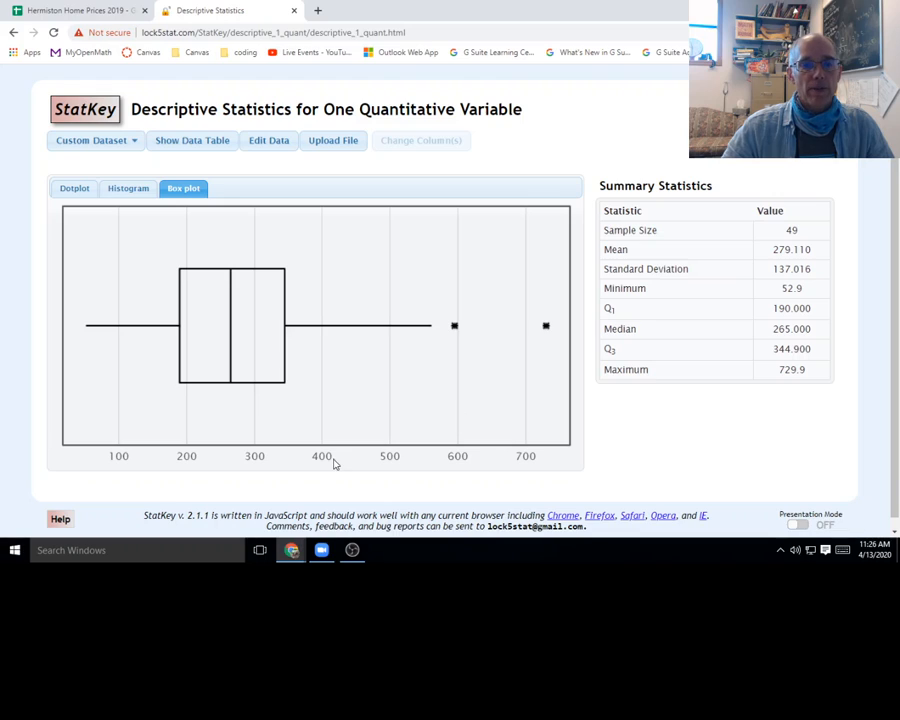
Step: Open the Snipping Tool and capture a rectangular snip of the StatKey box plot together with its price axis
click(115, 549)
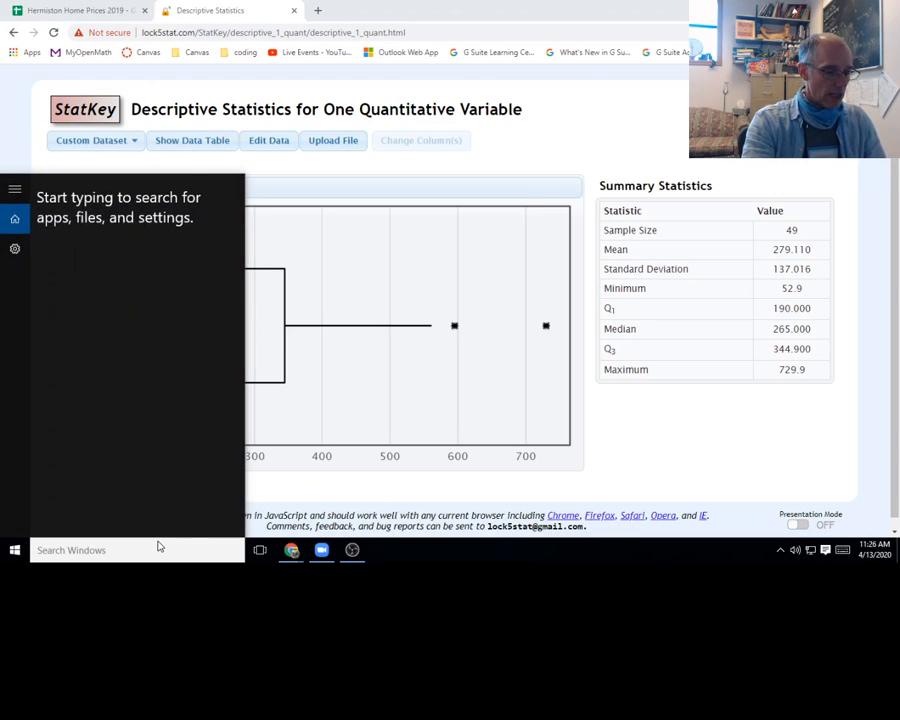
text(snip)
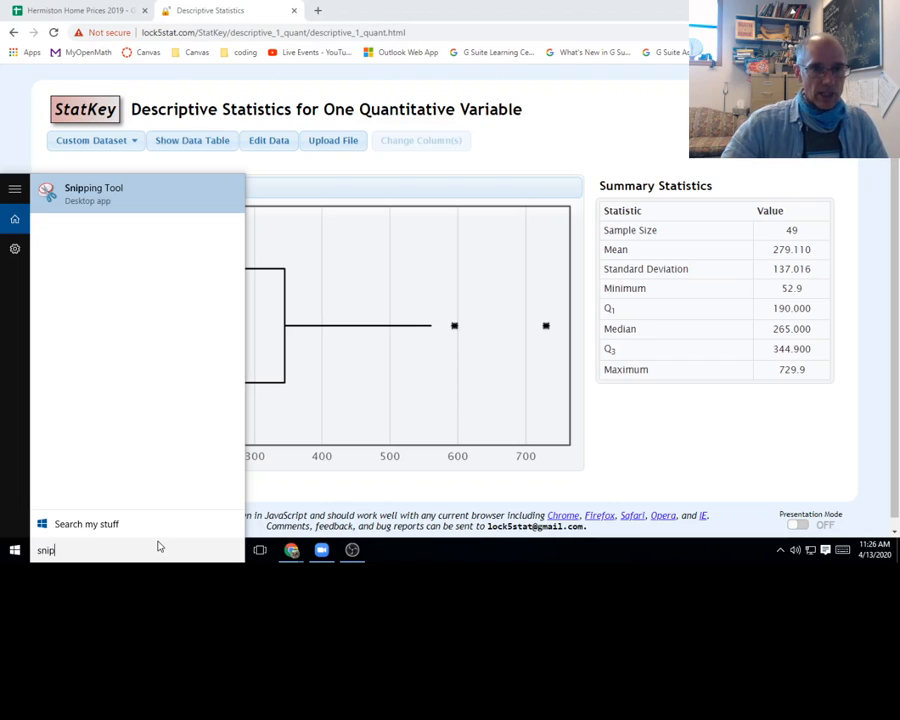
click(104, 200)
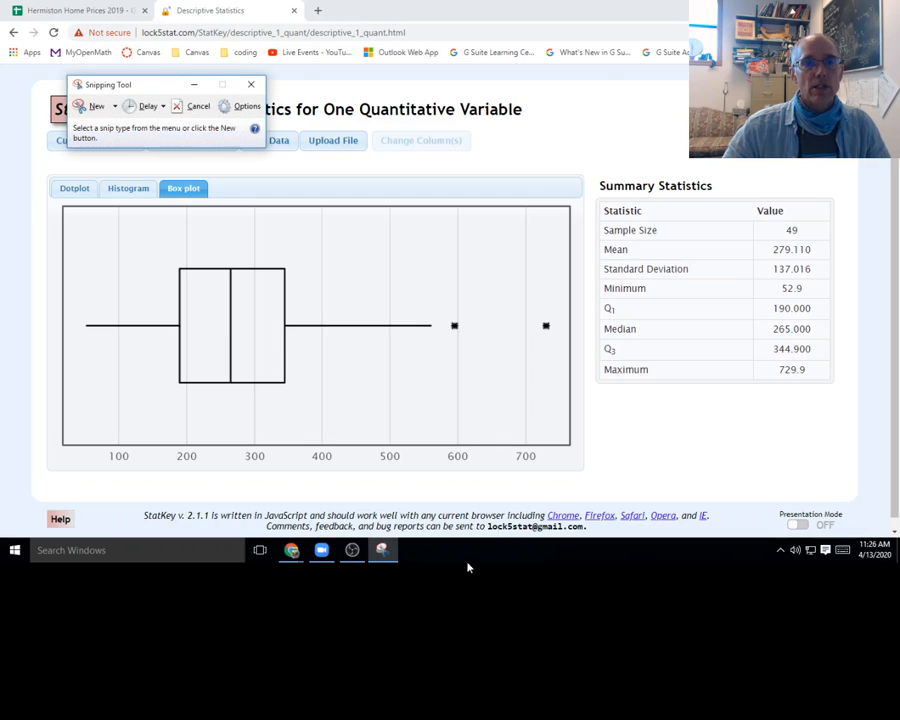
click(95, 106)
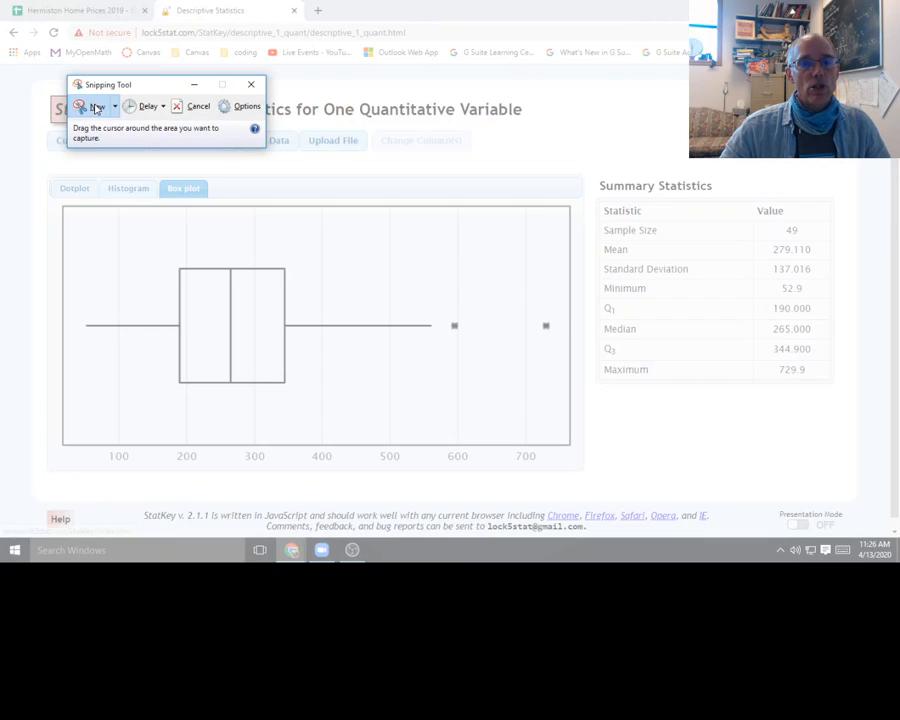
click(114, 106)
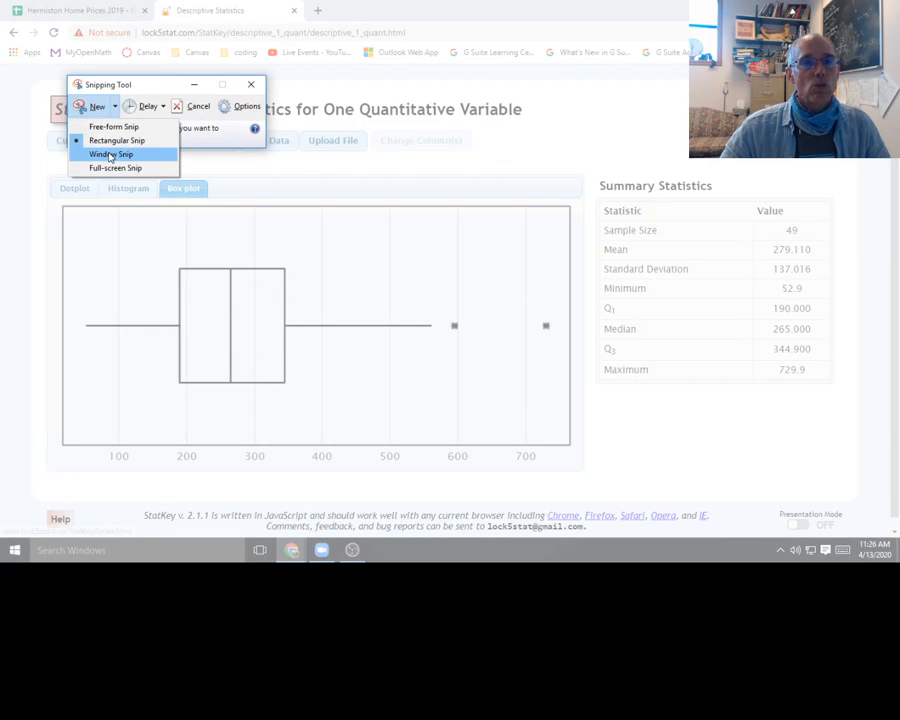
click(100, 140)
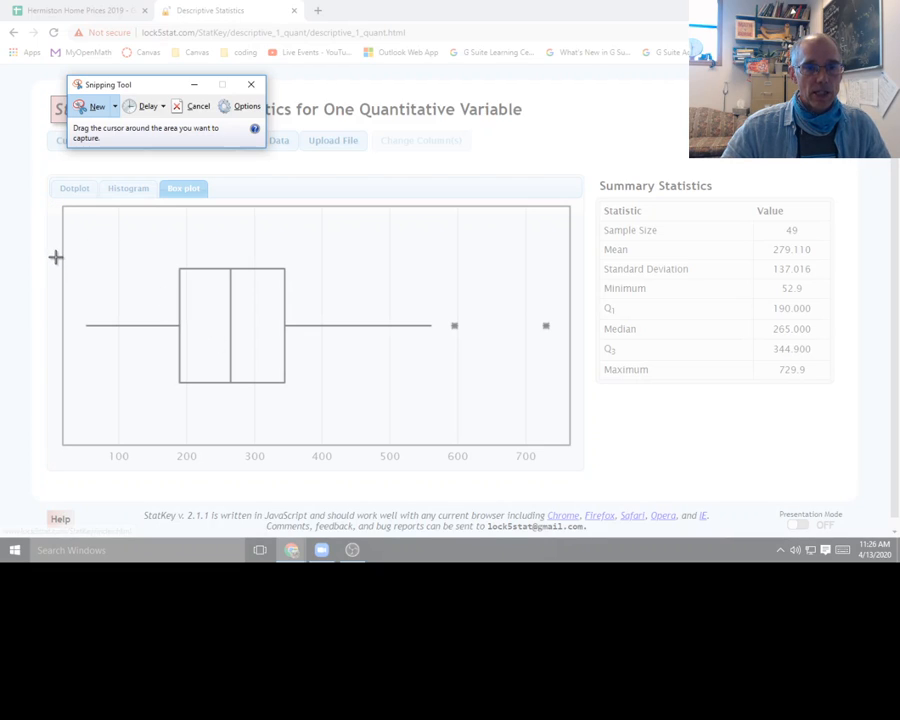
drag(56, 257, 576, 468)
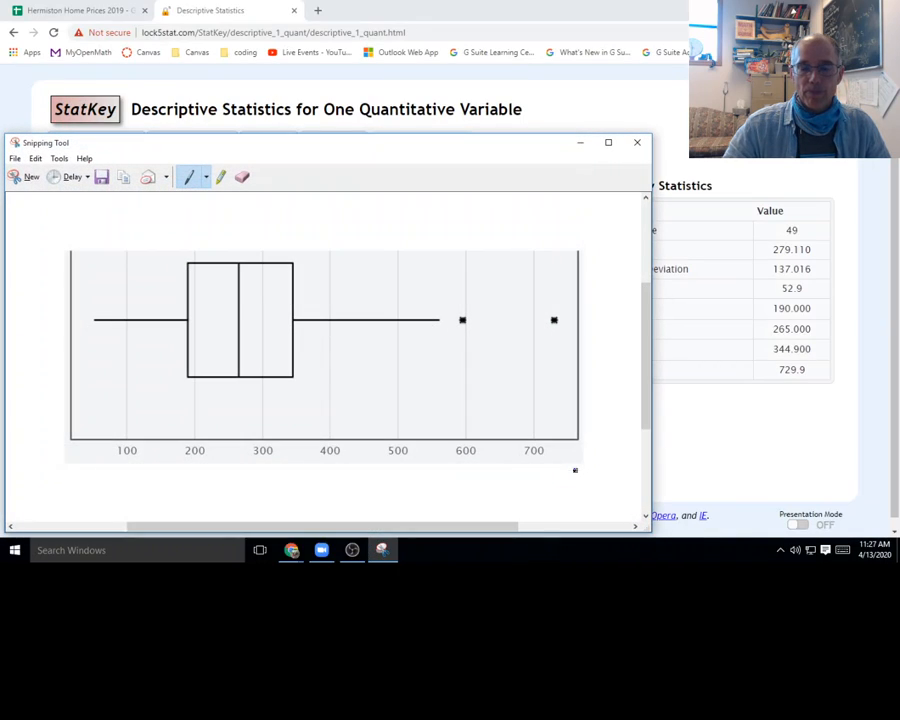
Step: Save the snip in Downloads as the PNG file hermiston-boxplot and close the Snipping Tool
click(101, 177)
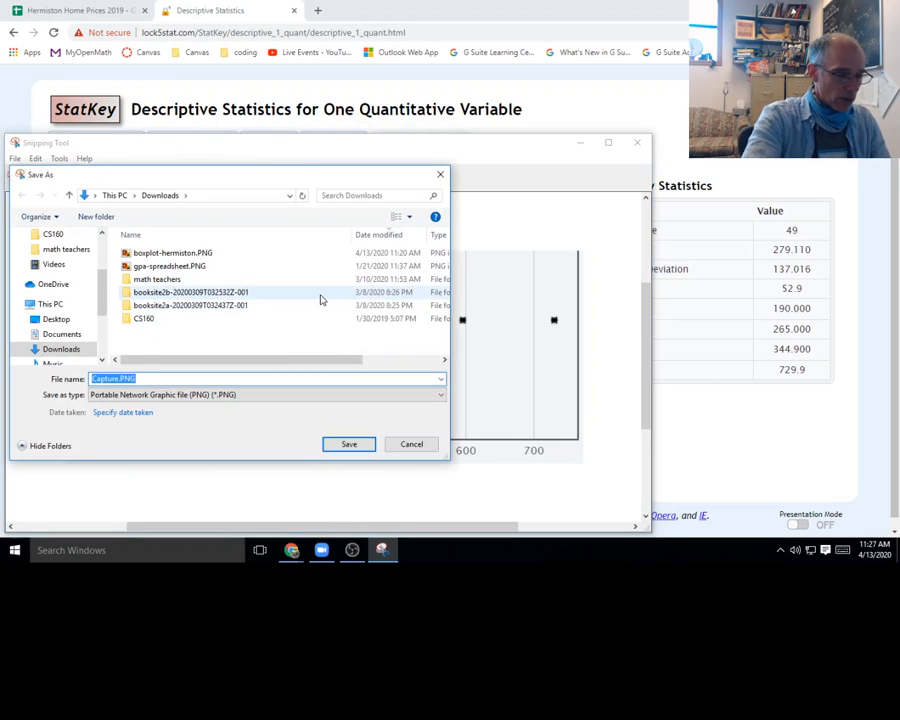
text(hermiston-b)
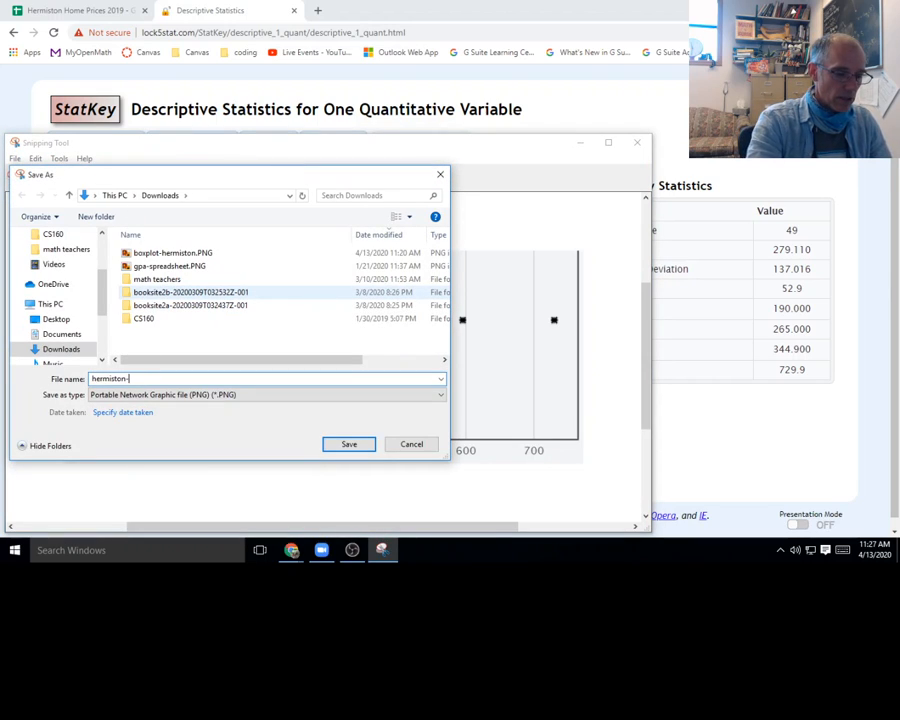
text(o)
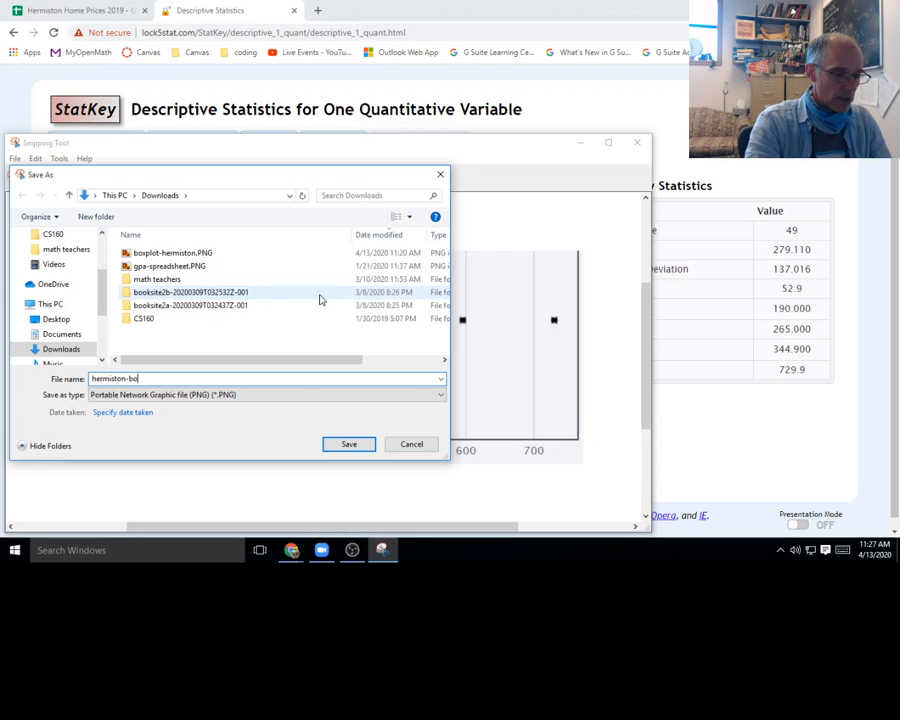
text(xplot)
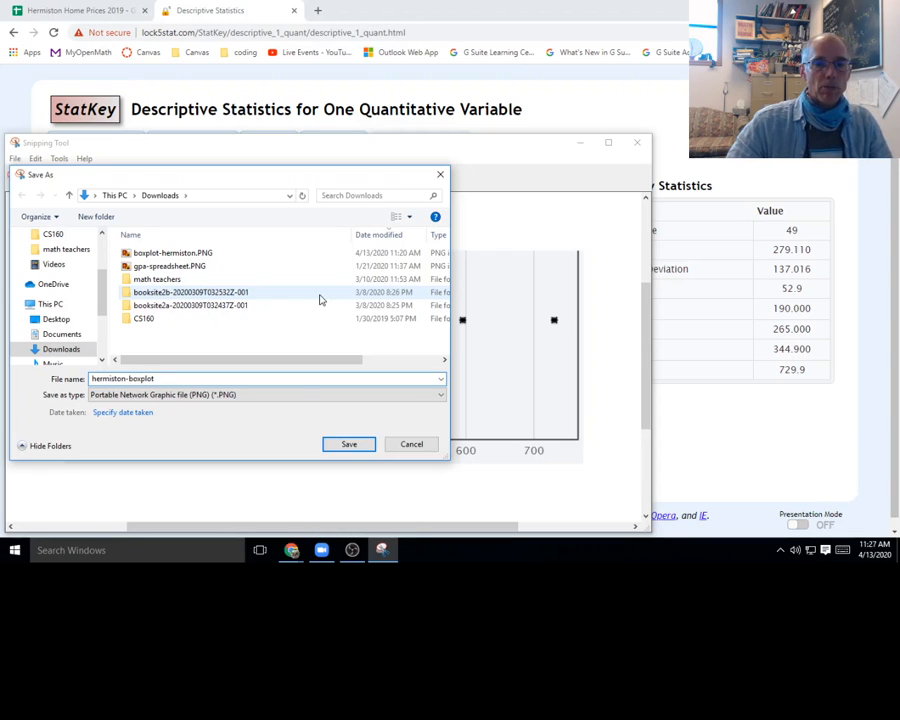
key(Return)
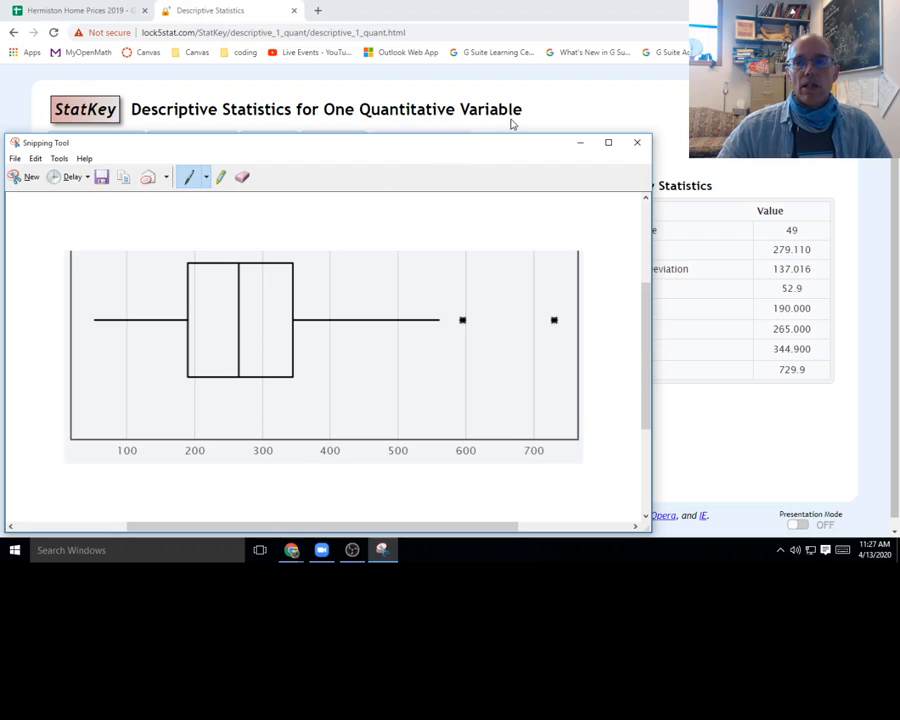
click(636, 143)
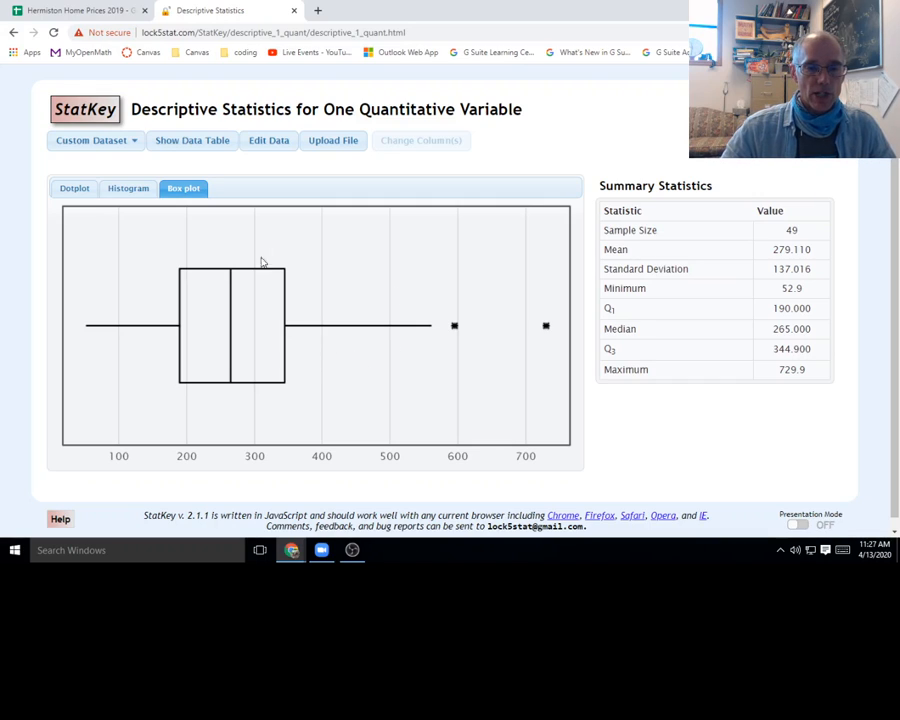
Step: Return to the Hermiston Home Prices 2019 spreadsheet and insert hermiston-boxplot.PNG from Downloads as an image over cells
click(91, 12)
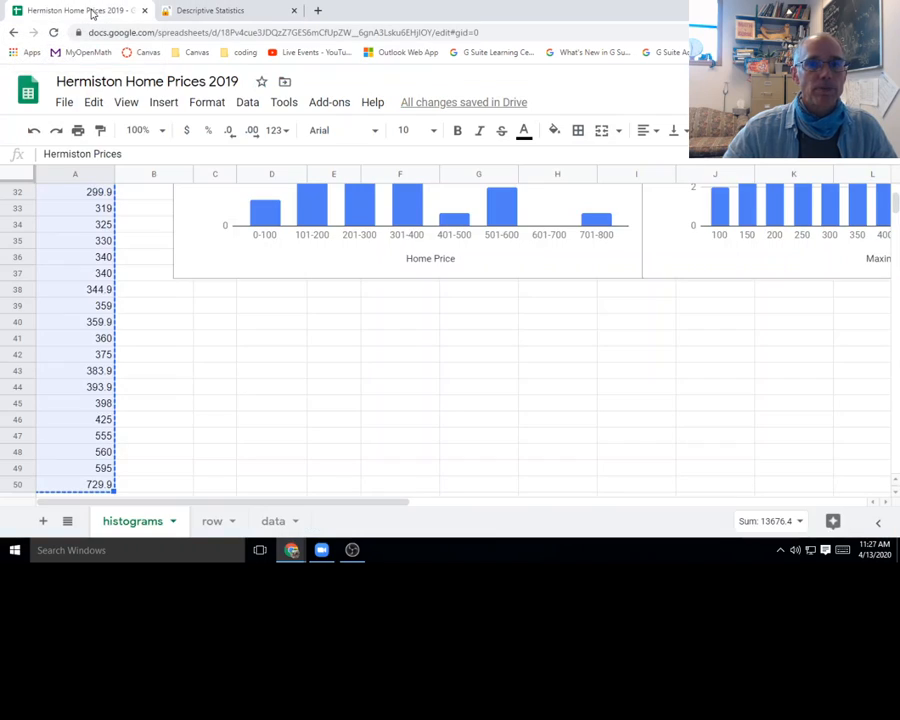
scroll(360, 260, up, 5)
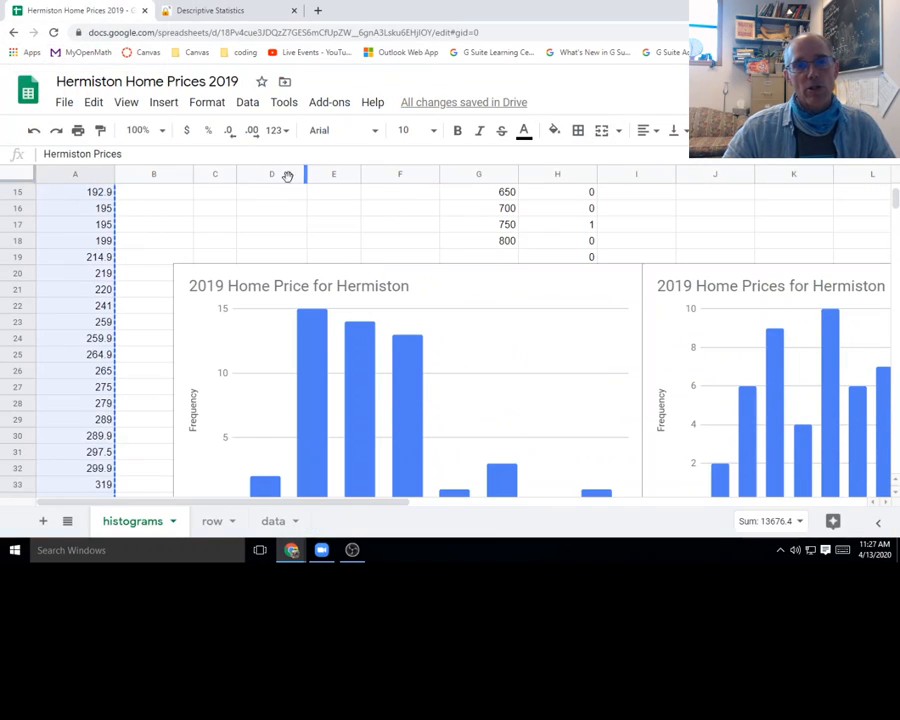
click(159, 102)
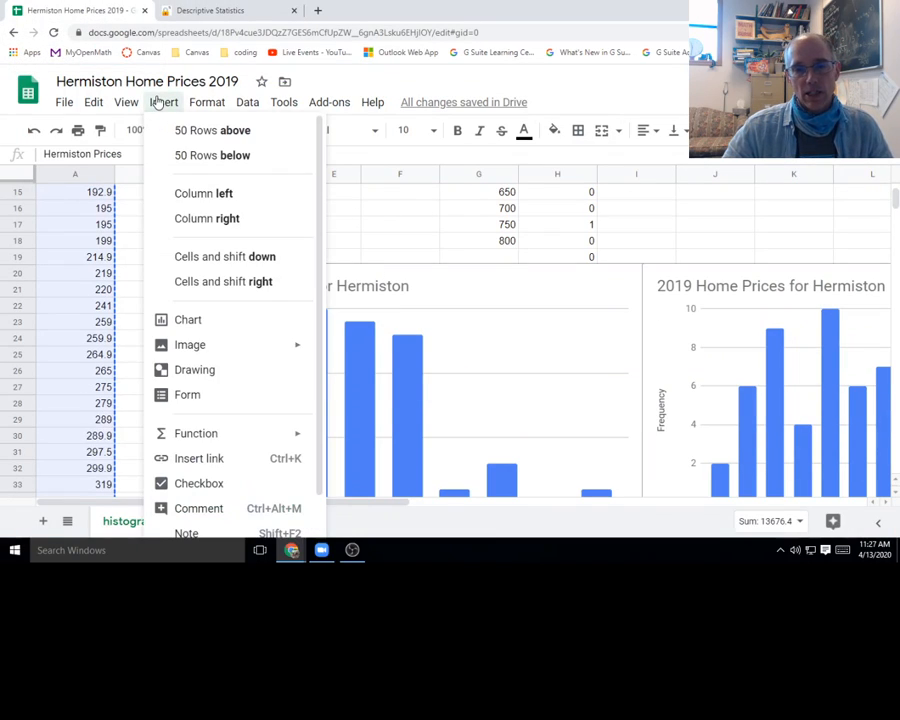
mouse_move(213, 350)
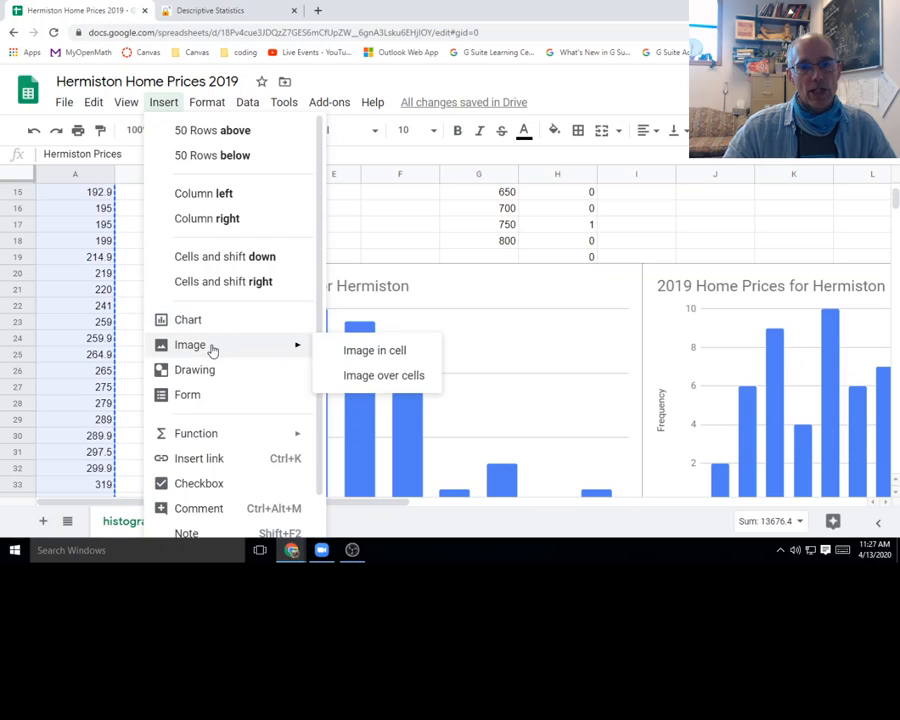
click(364, 376)
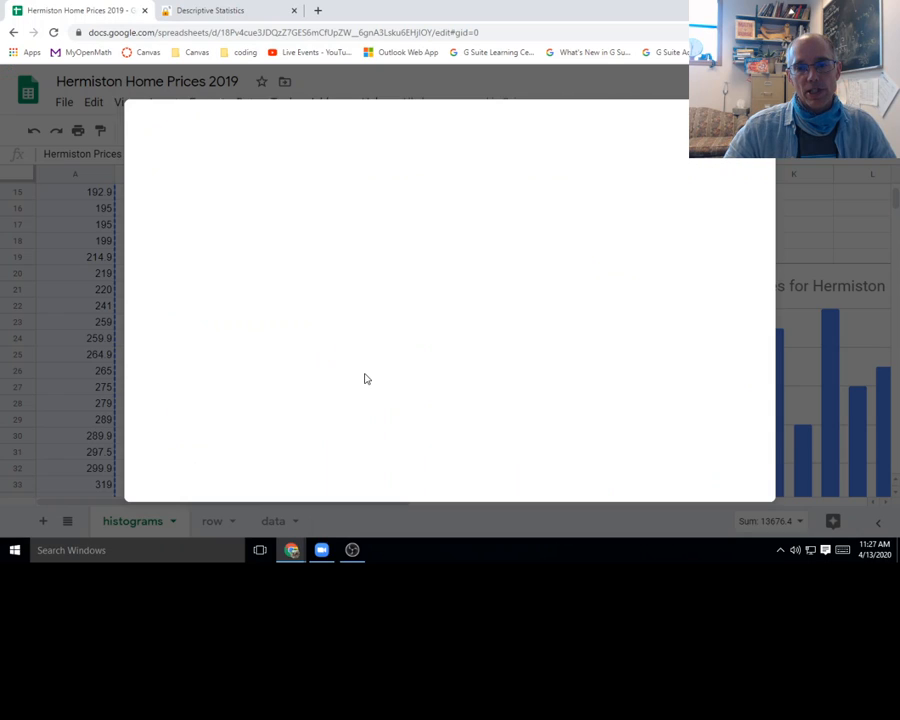
click(441, 399)
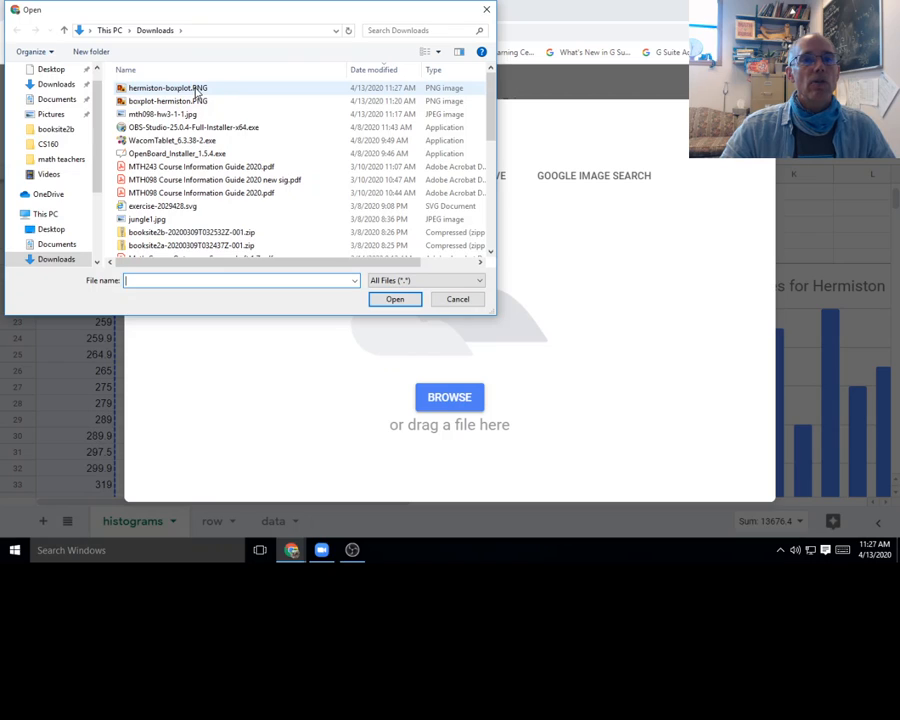
double_click(197, 89)
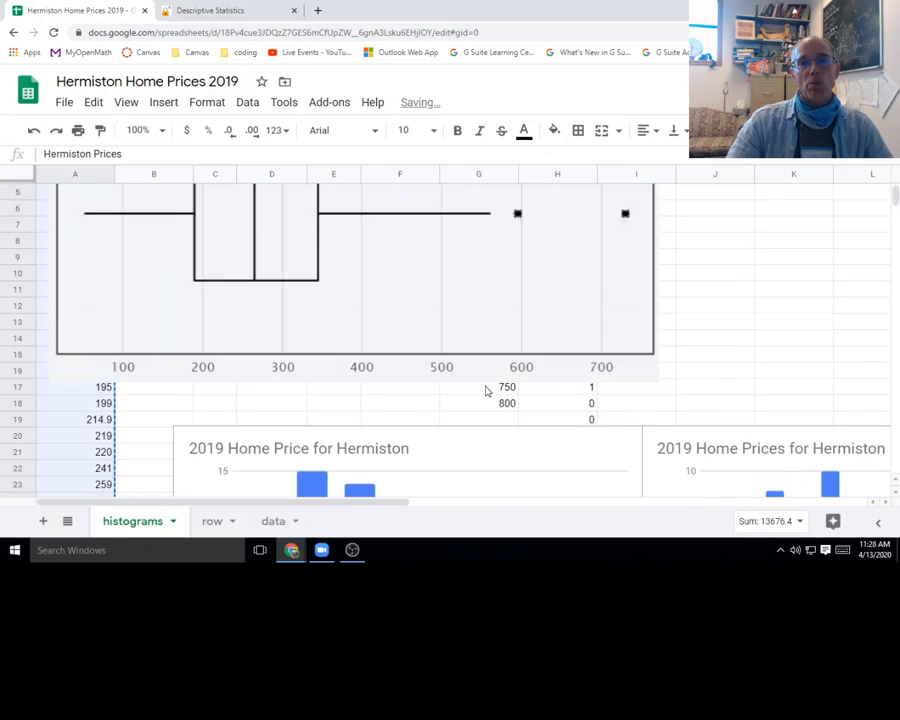
Step: Move the box plot image down onto the 2019 Home Price for Hermiston histogram and shrink it to fit within the chart's width
scroll(485, 390, up, 2)
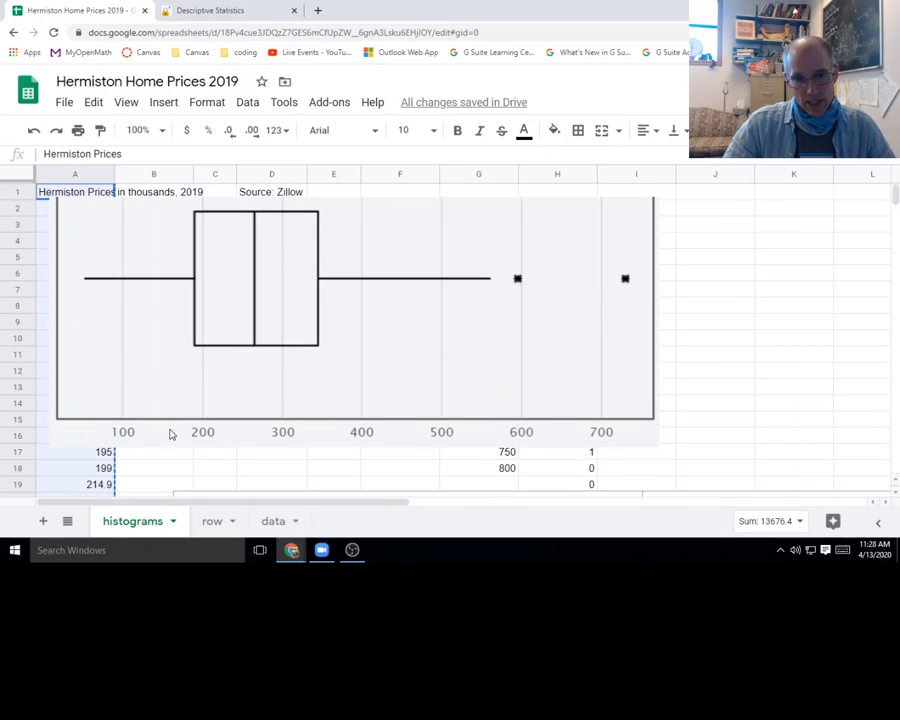
scroll(368, 470, down, 7)
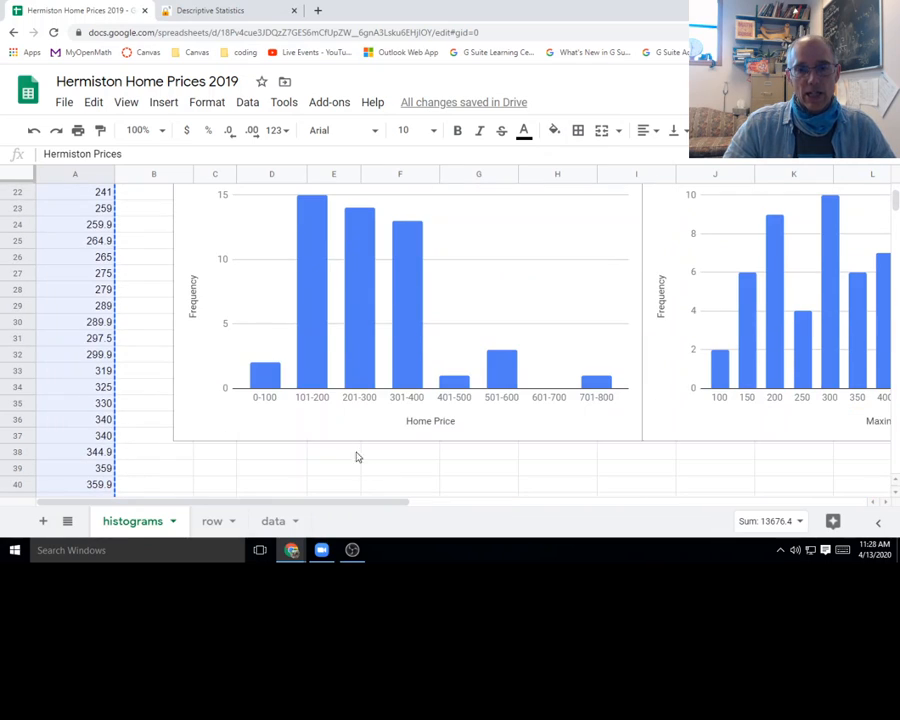
scroll(448, 400, up, 7)
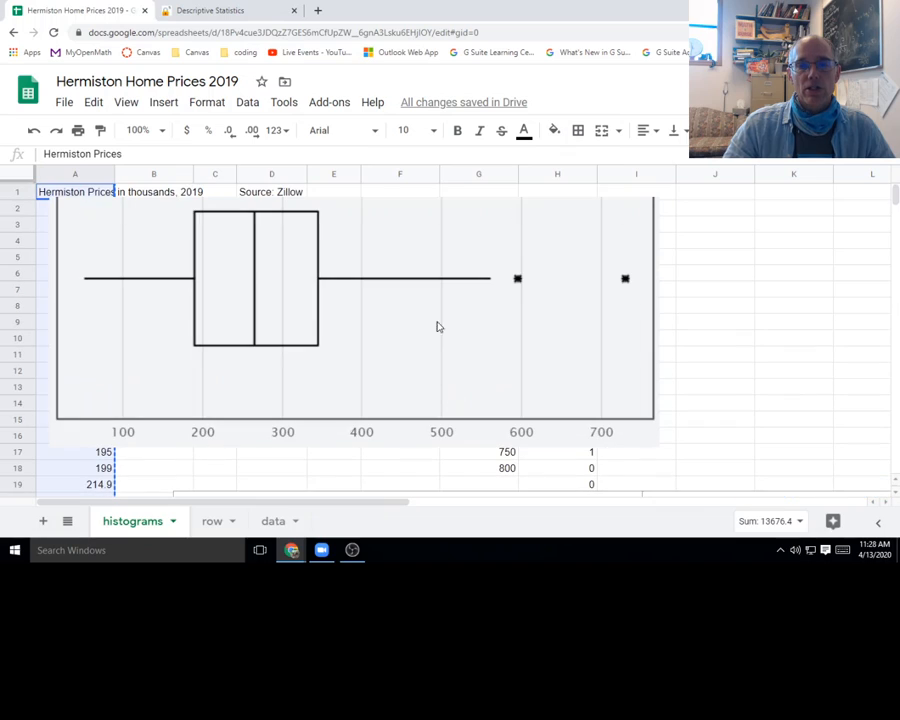
click(425, 300)
drag(393, 278, 508, 416)
scroll(508, 410, down, 6)
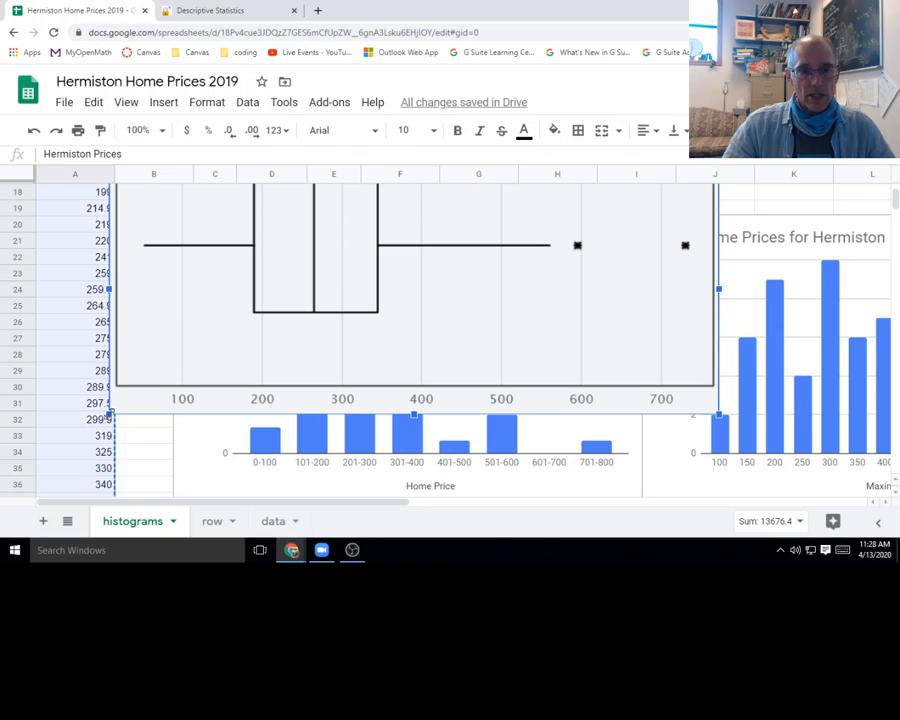
drag(111, 412, 252, 357)
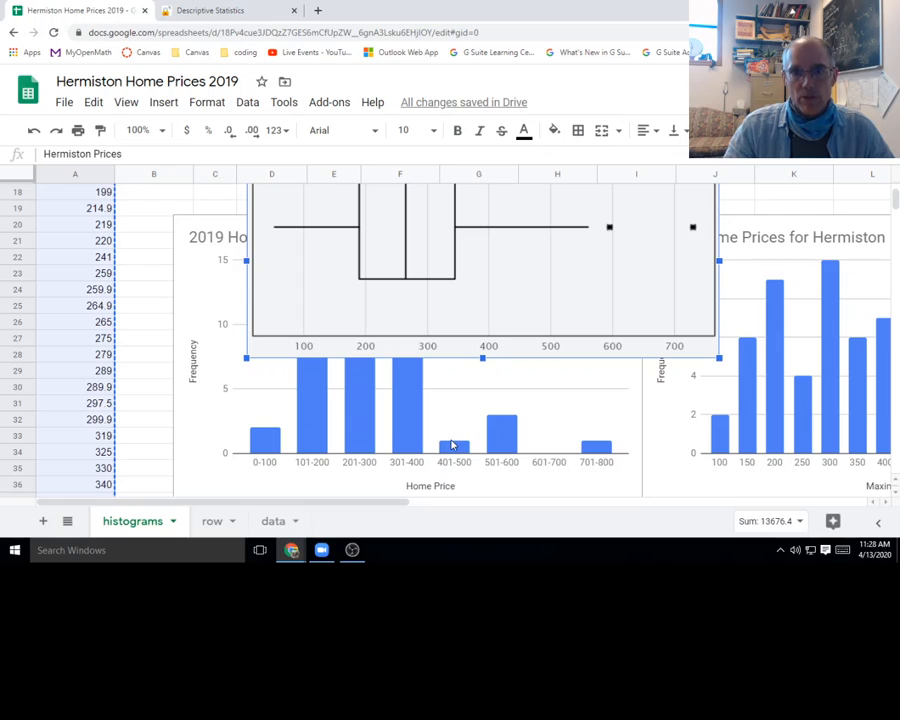
drag(478, 321, 469, 387)
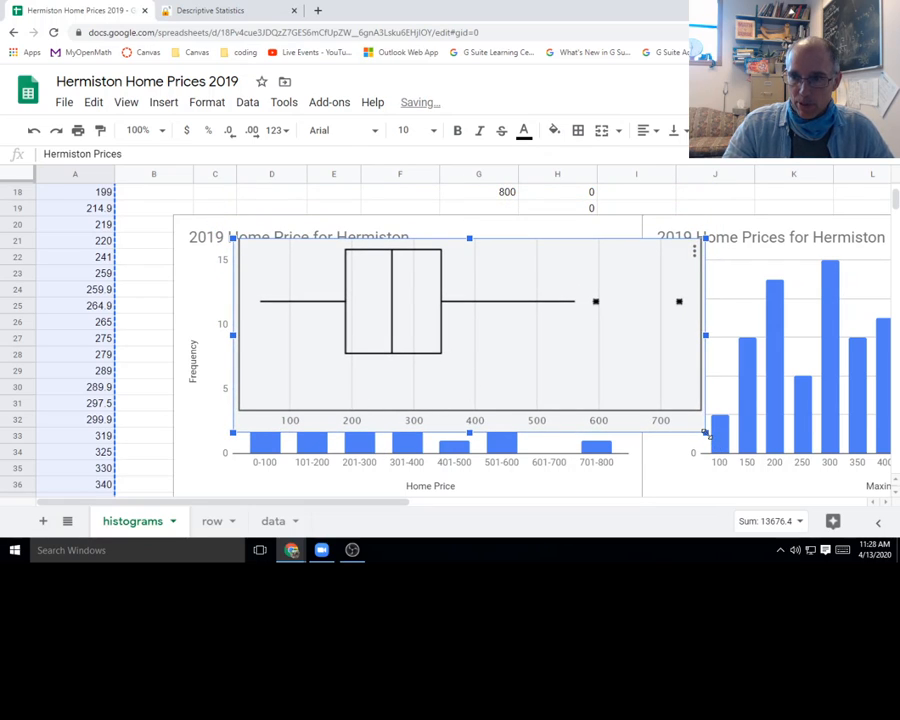
drag(706, 431, 625, 408)
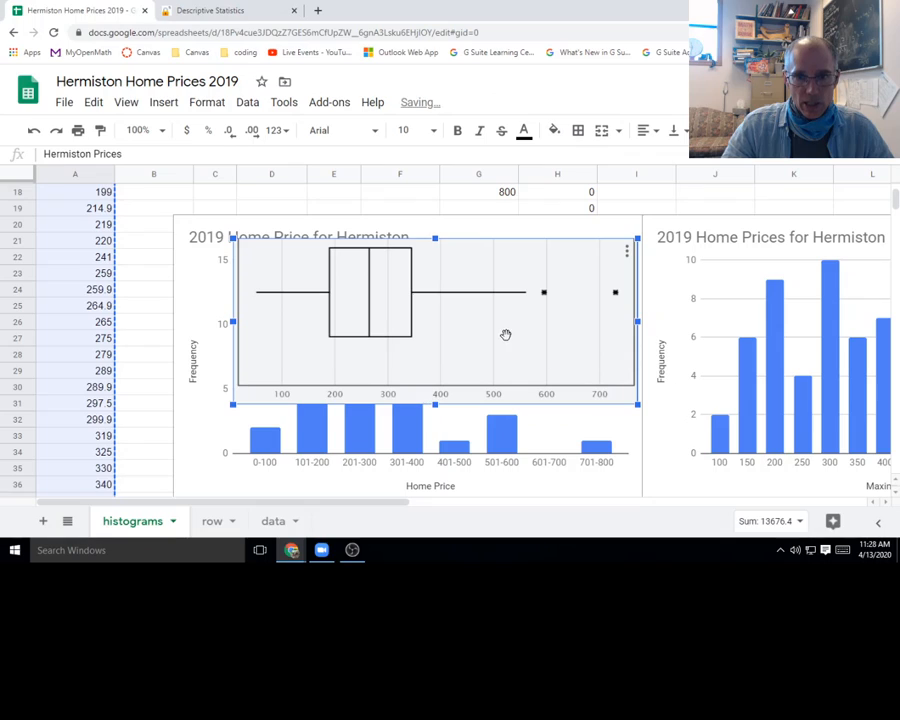
Step: Fine-tune the box plot image's size and position so its price scale lines up with the histogram's price intervals
drag(504, 356, 508, 363)
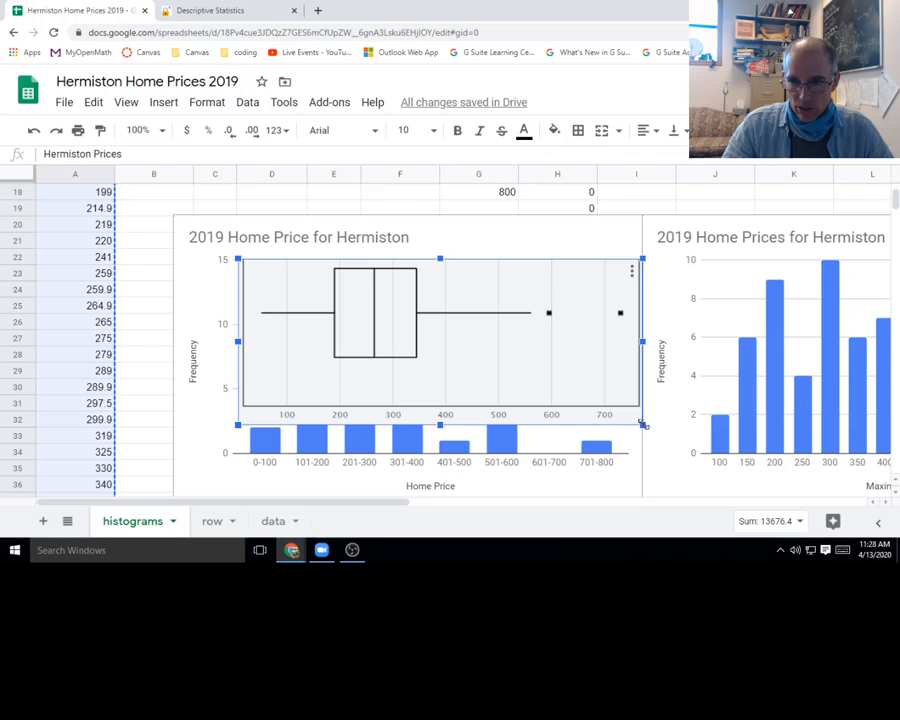
drag(642, 425, 603, 409)
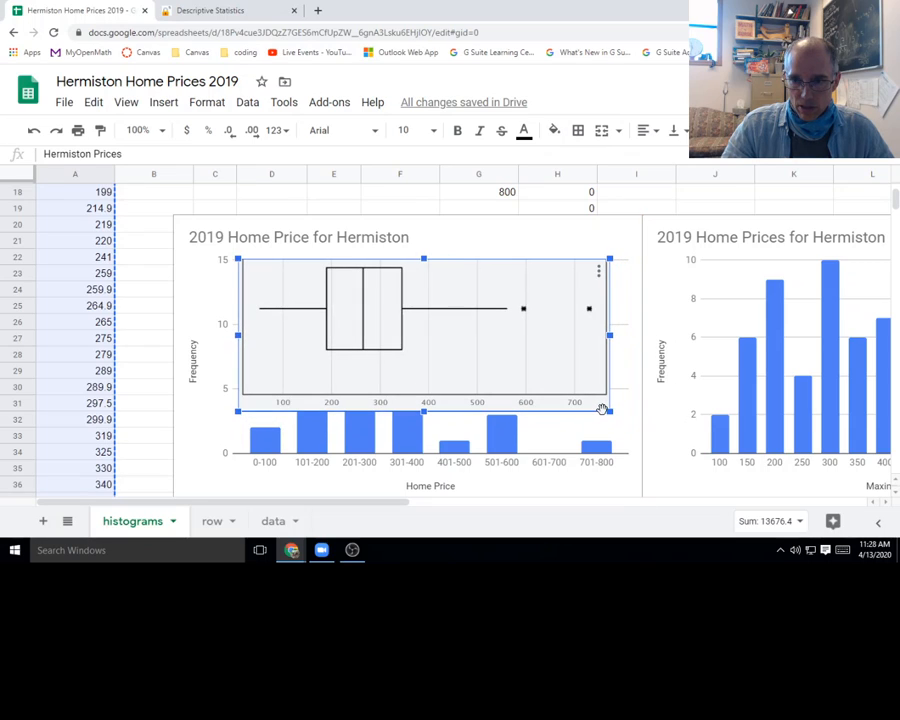
drag(532, 364, 536, 390)
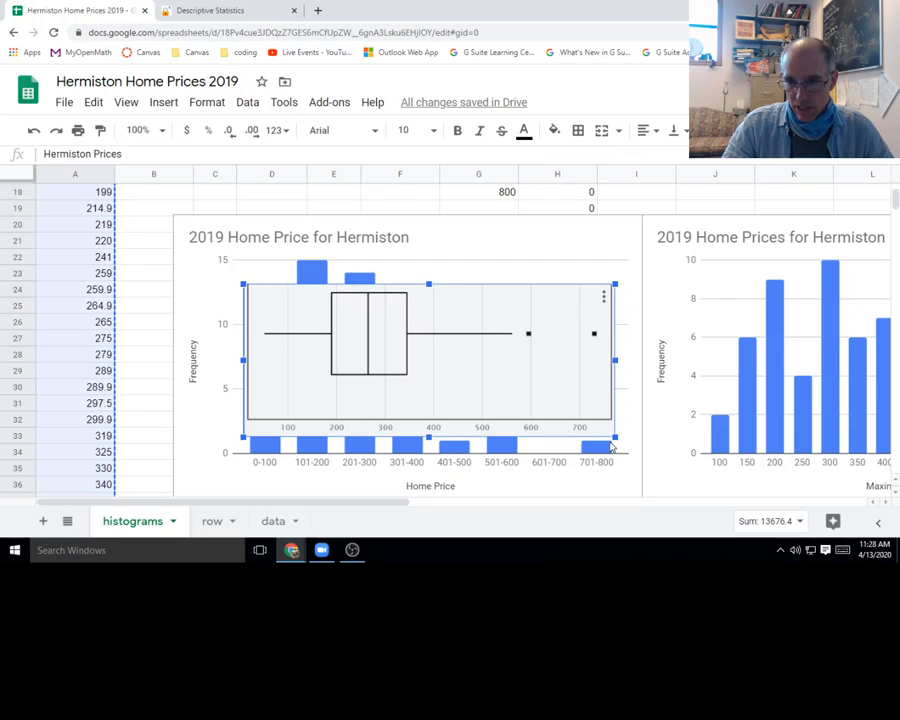
drag(612, 436, 606, 432)
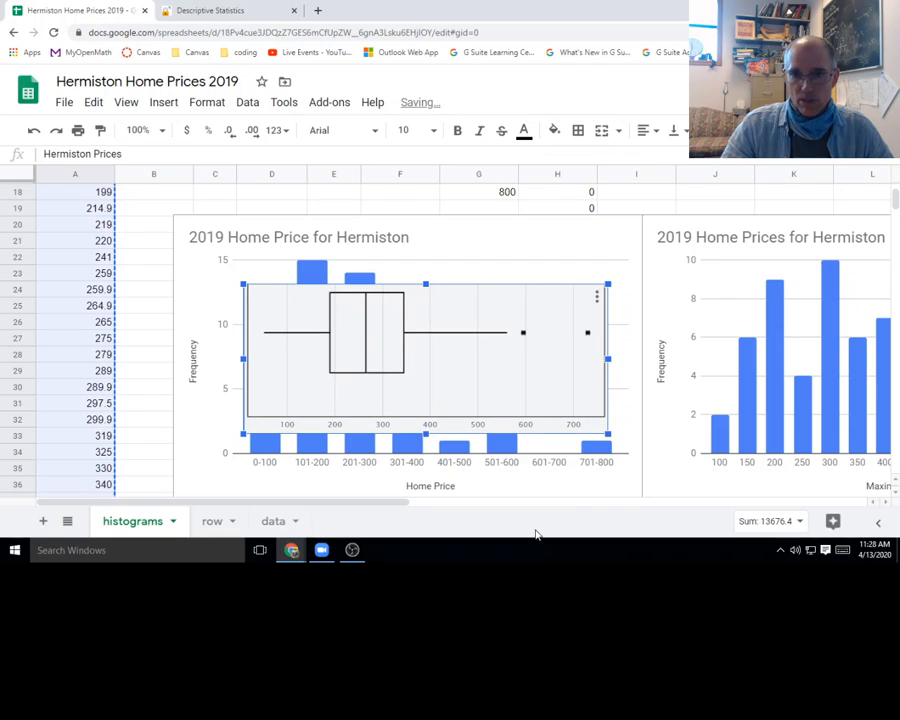
drag(470, 375, 470, 399)
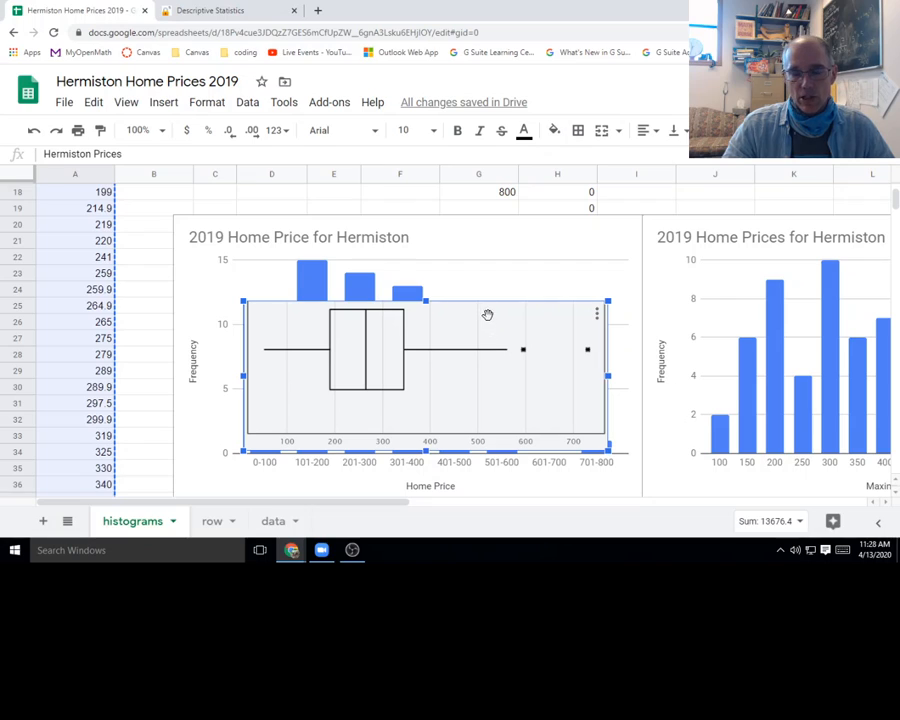
Step: Move the scaled box plot image directly below the 2019 Home Price for Hermiston histogram and select the histogram for comparison
scroll(491, 375, down, 3)
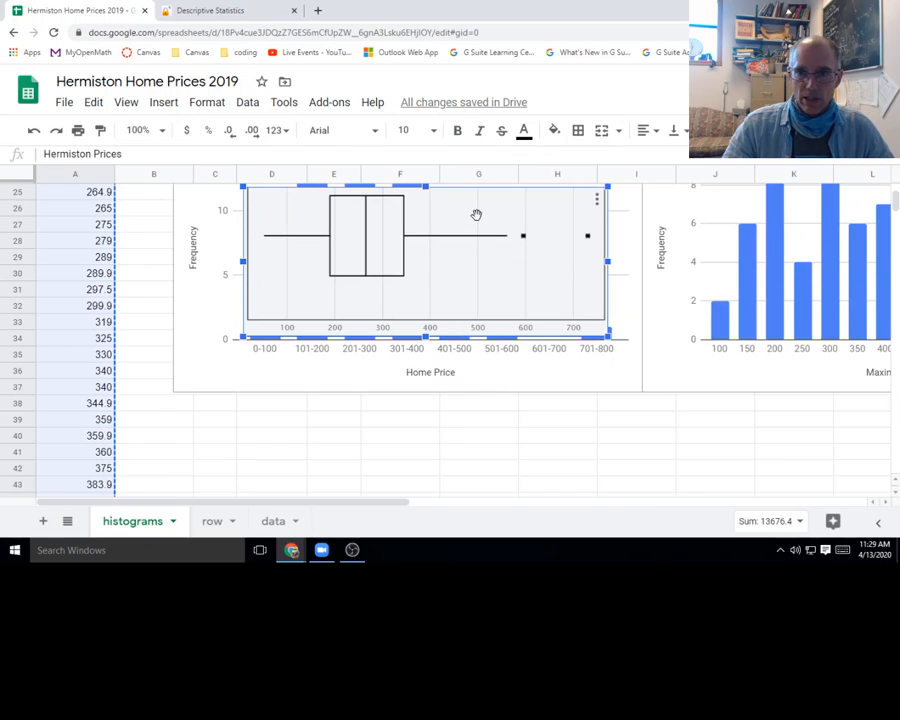
drag(490, 211, 492, 413)
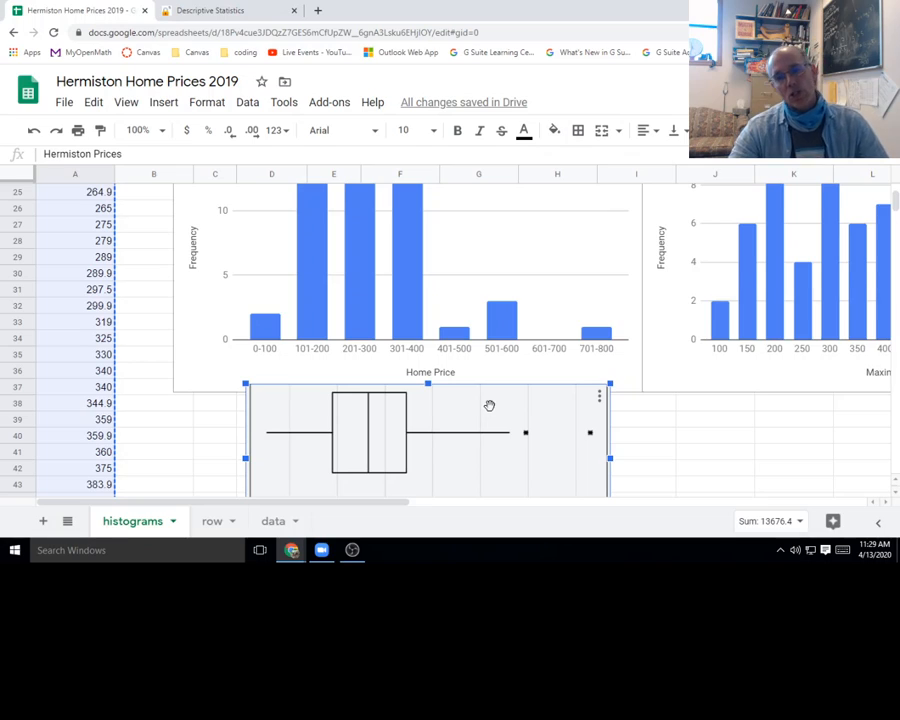
scroll(486, 407, up, 1)
click(313, 320)
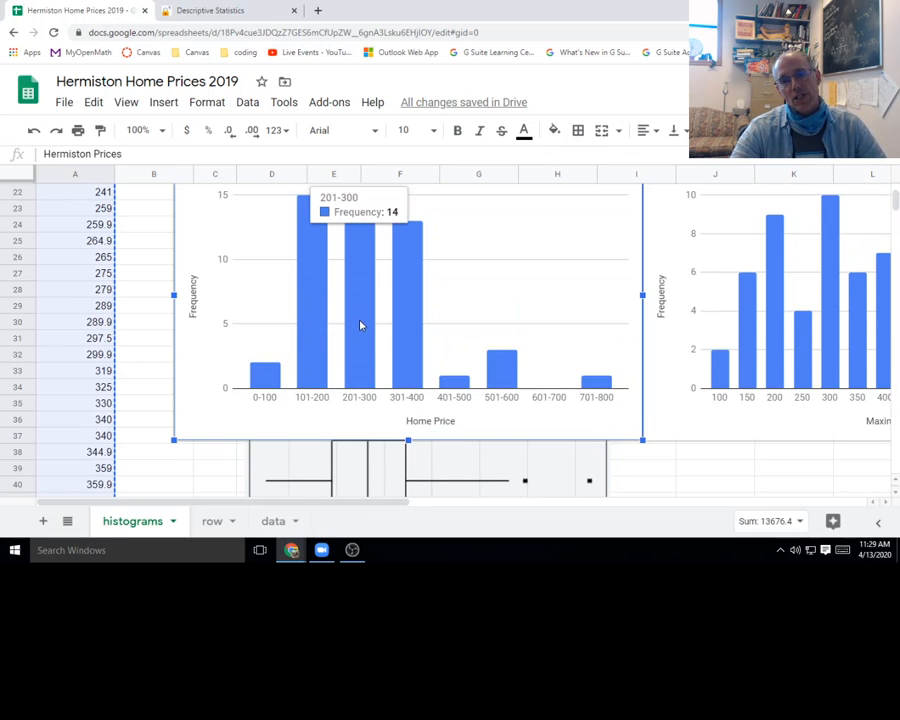
Step: Compare the box plot's quartiles, whiskers and outliers with the bars of the 2019 Home Price for Hermiston histogram above it
scroll(372, 455, down, 1)
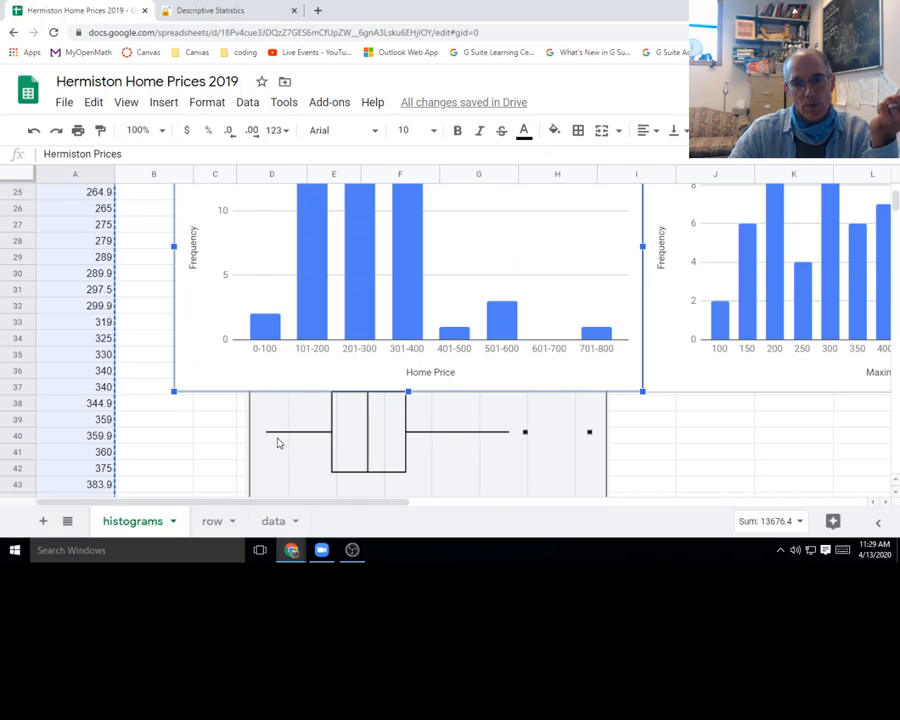
scroll(279, 443, down, 1)
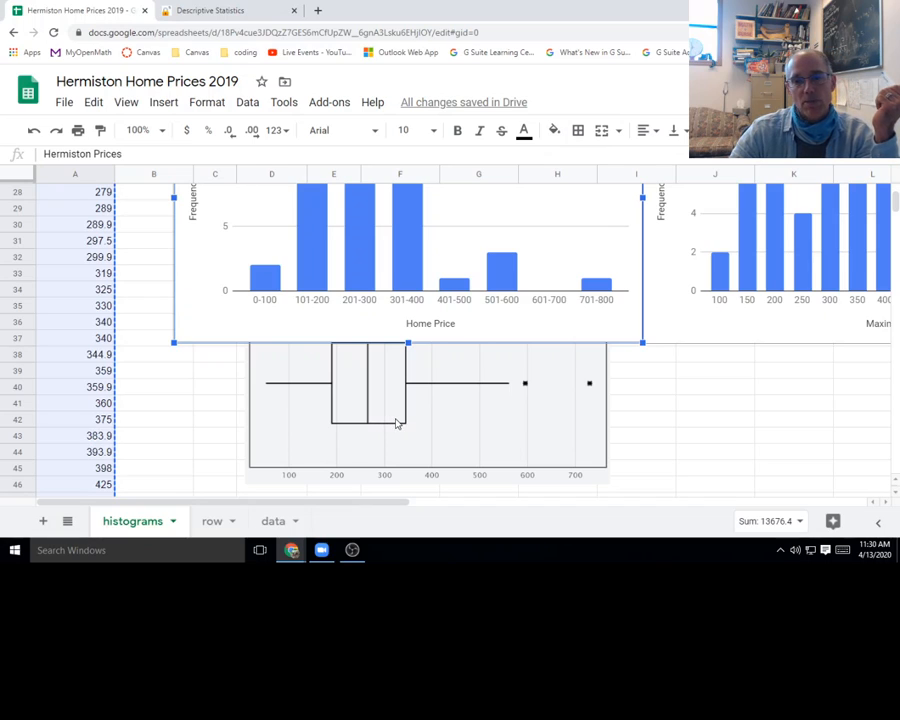
scroll(396, 423, up, 2)
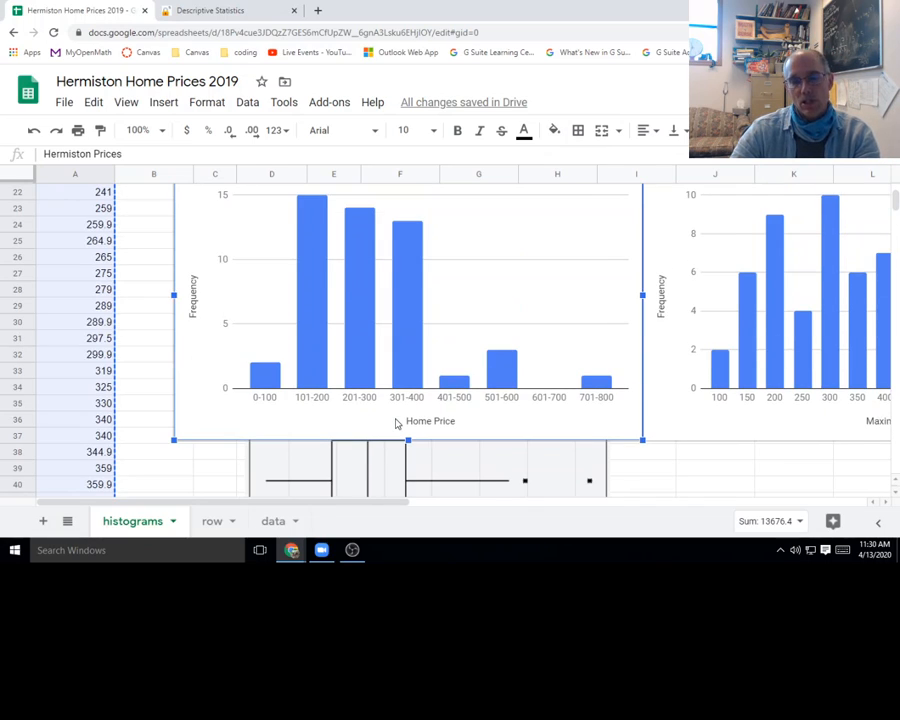
scroll(396, 423, up, 1)
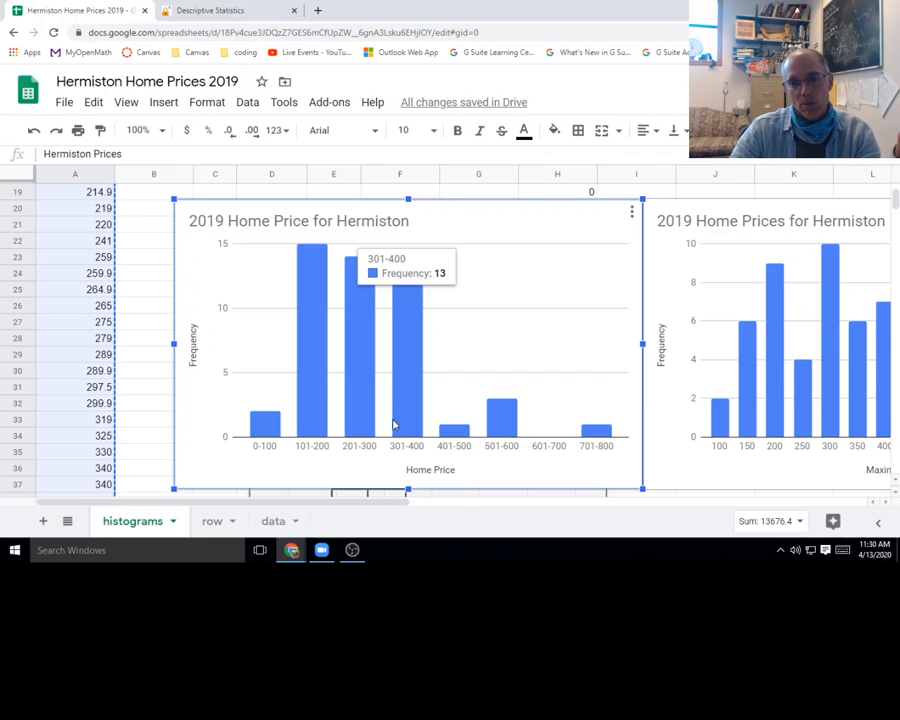
mouse_move(418, 430)
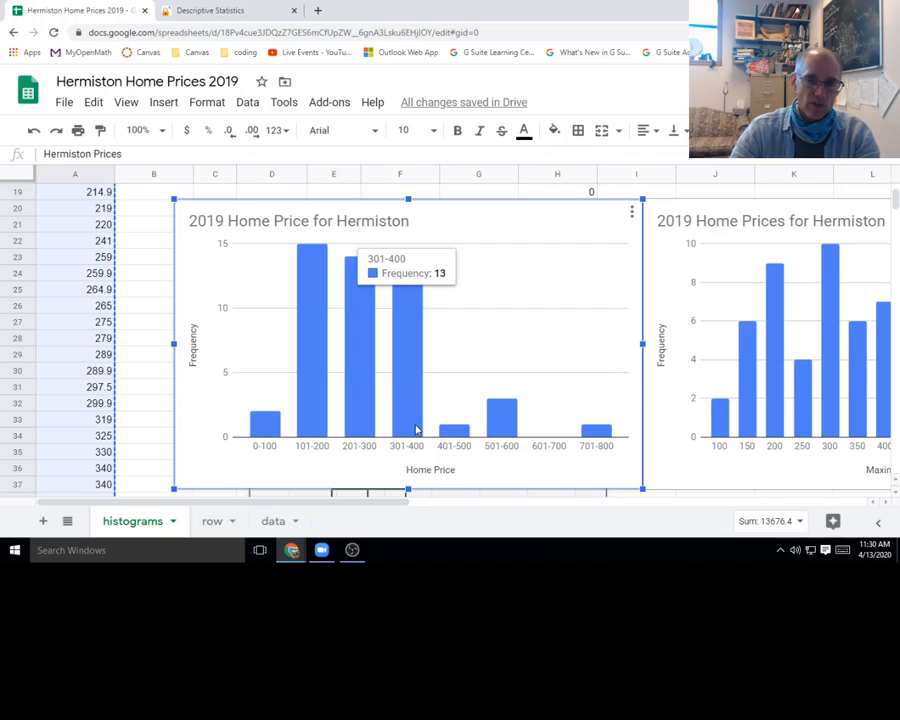
scroll(416, 430, down, 5)
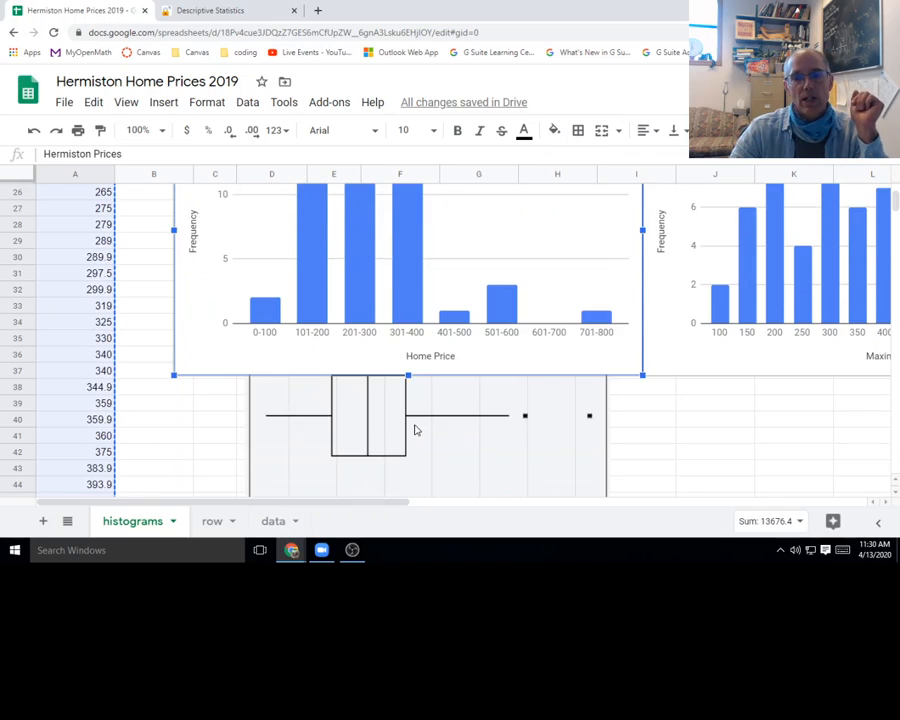
click(426, 420)
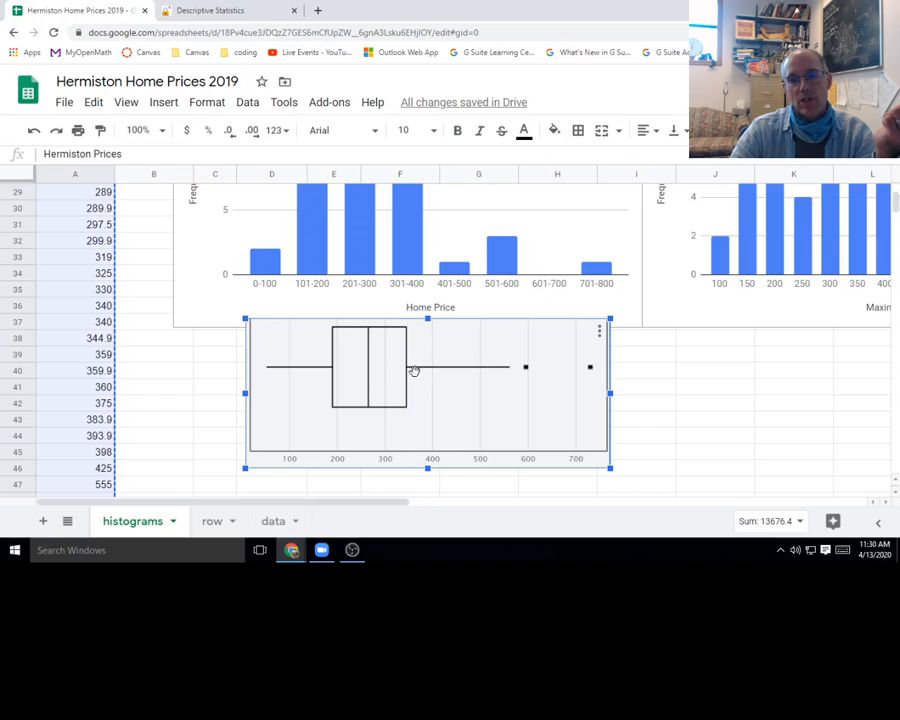
click(489, 325)
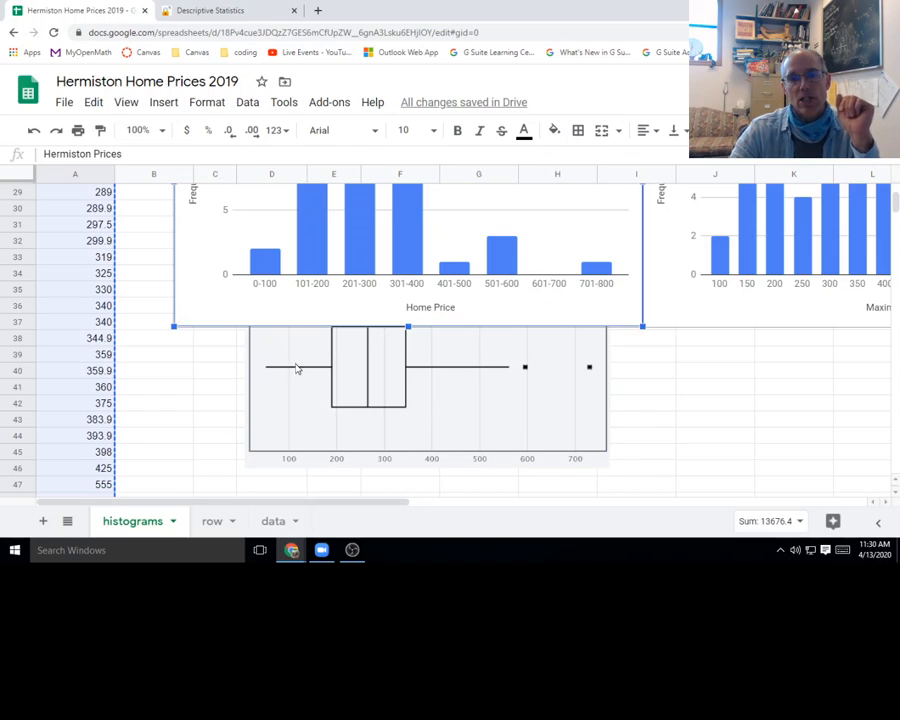
Step: Try narrowing the box plot image from its right edge to about half its width, and undo the resize
click(454, 389)
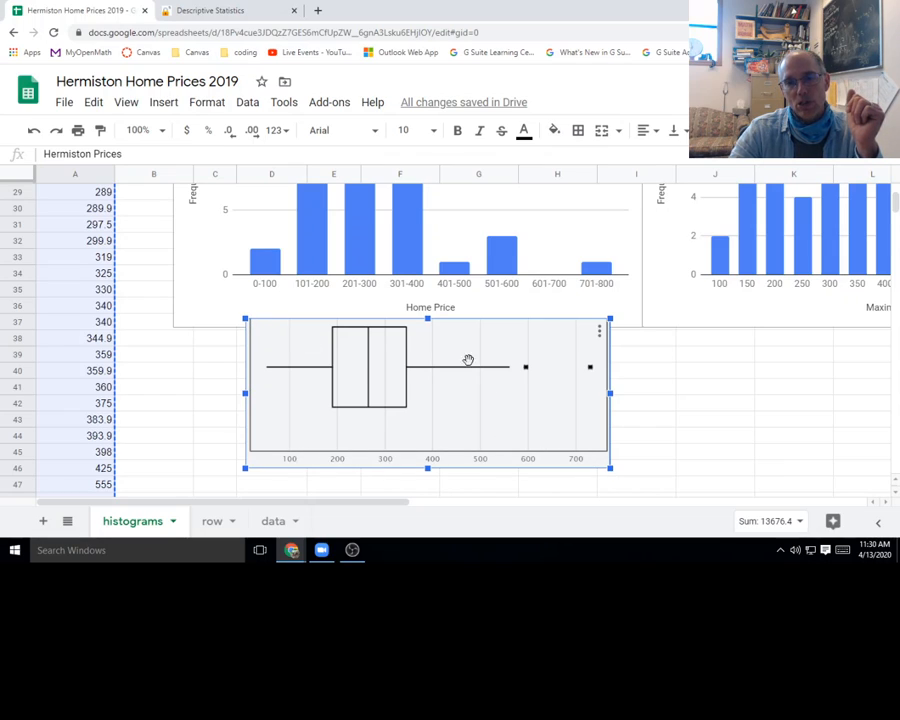
drag(610, 393, 426, 394)
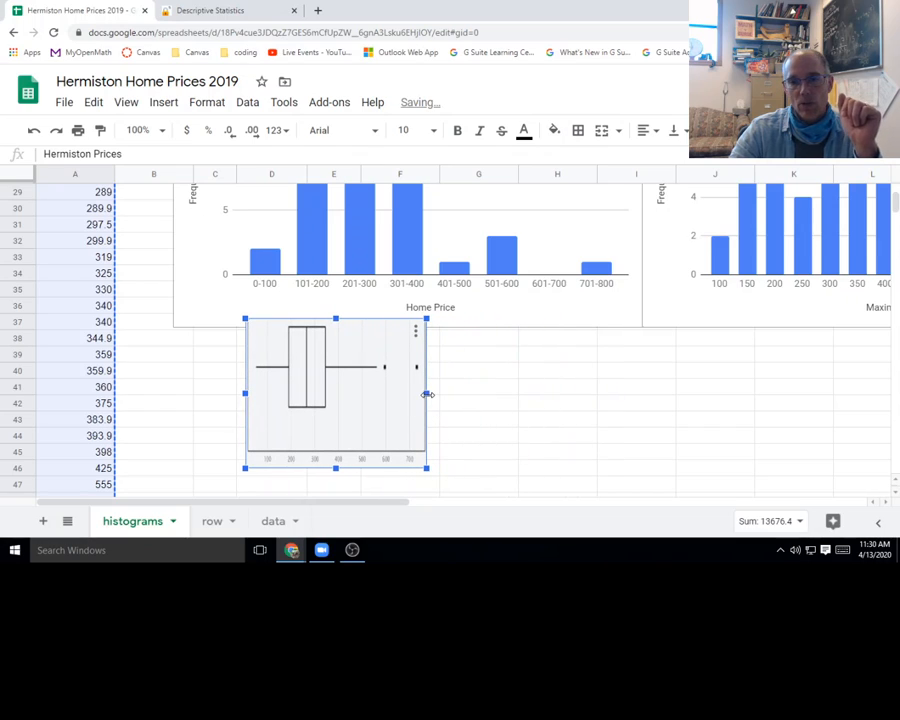
key(ctrl+z)
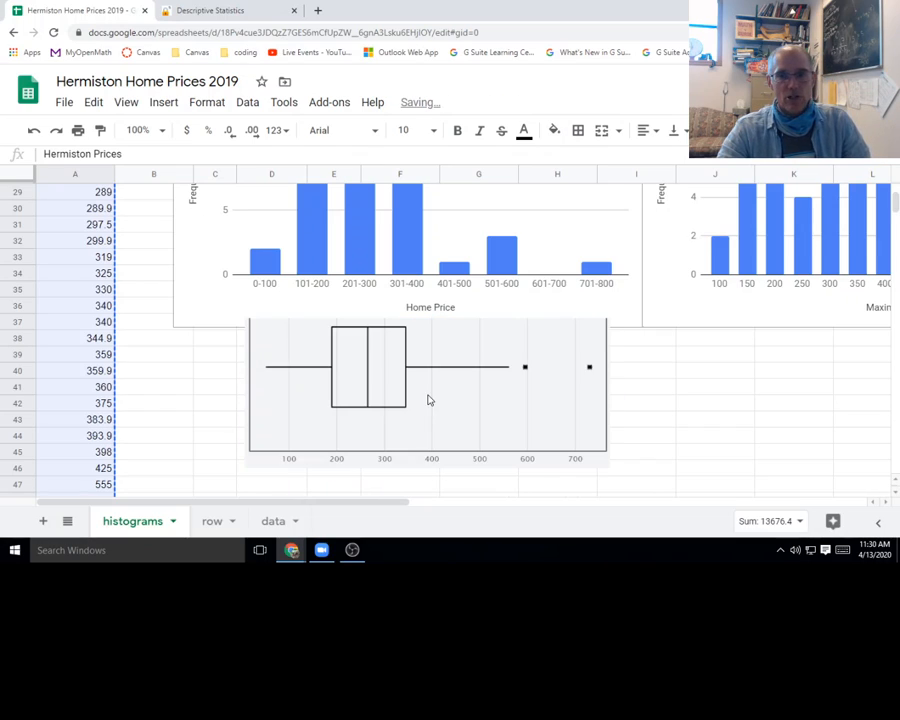
click(589, 375)
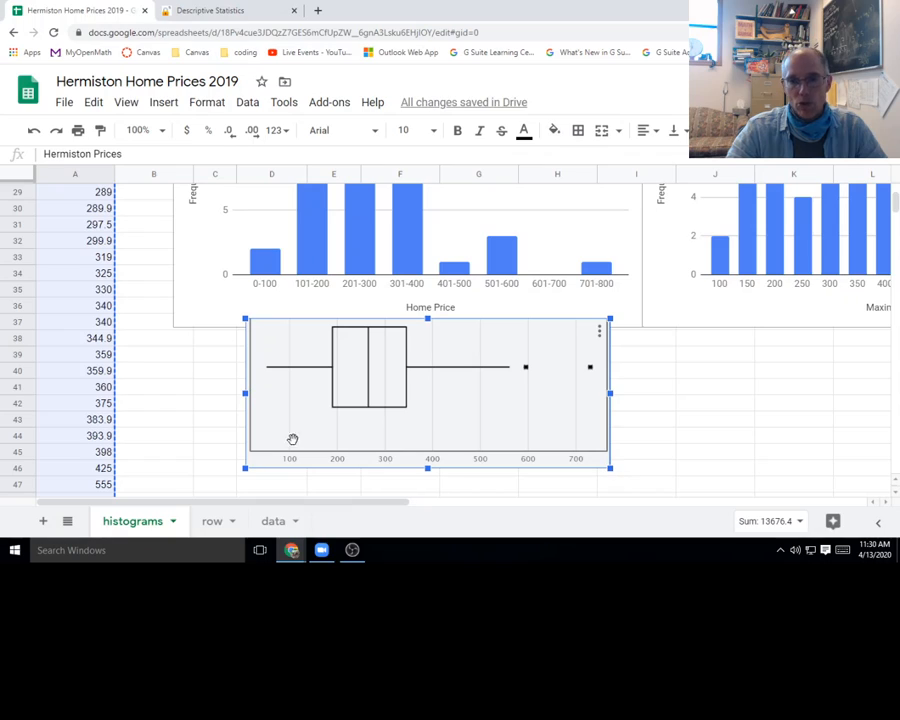